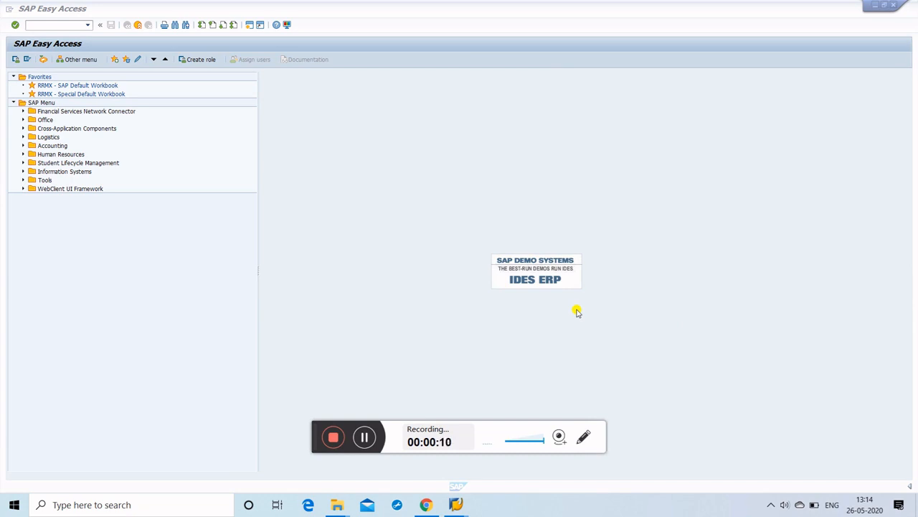
# Step: Run transaction SPRO from the command field to reach Customizing: Execute Project
pyautogui.click(54, 24)
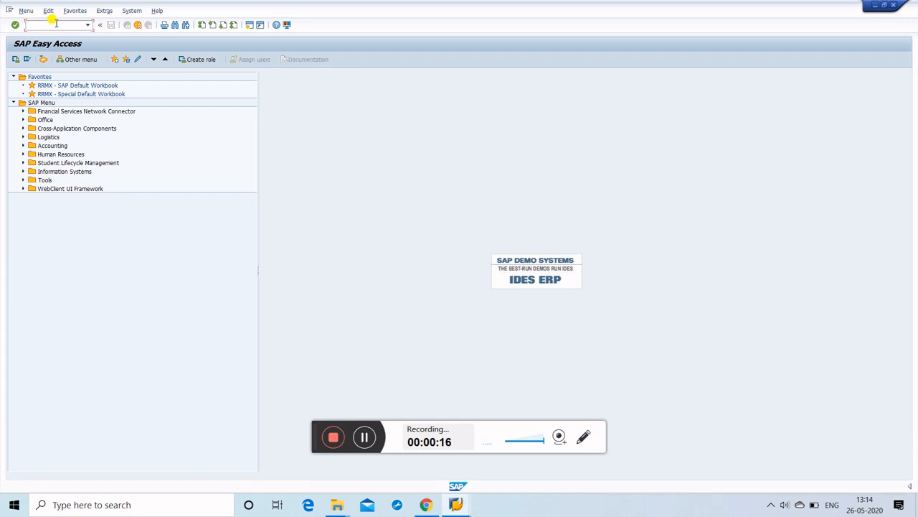
pyautogui.write('spro')
pyautogui.press('Return')
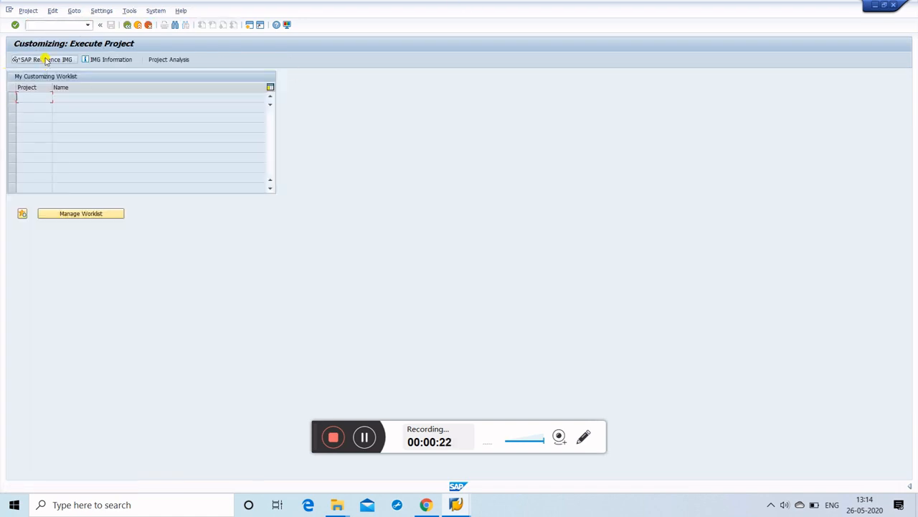
# Step: Open the SAP Reference IMG and expand Logistics - General > Business Partner > Vendors > Control
pyautogui.click(45, 60)
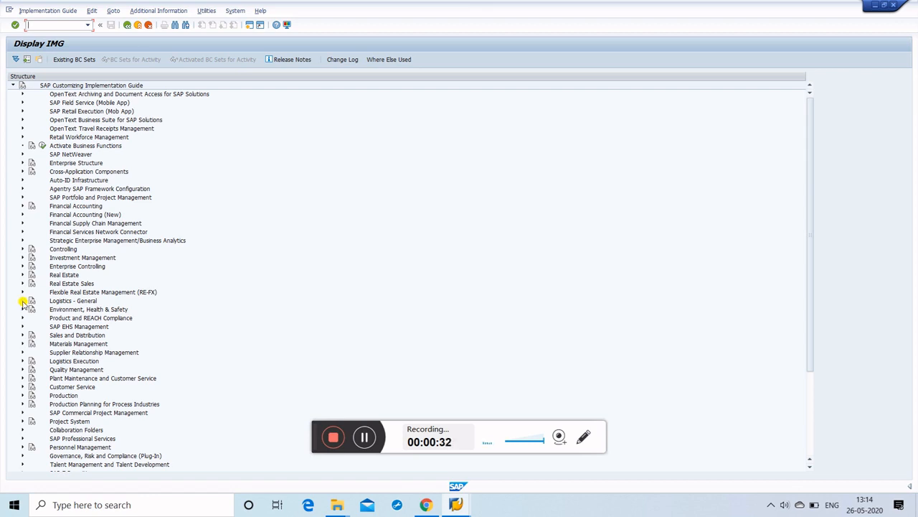
pyautogui.click(24, 303)
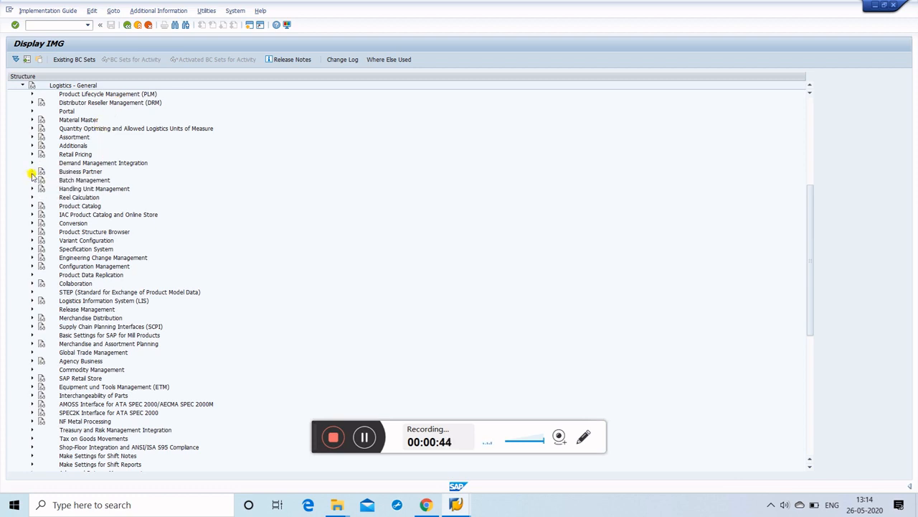
pyautogui.click(32, 171)
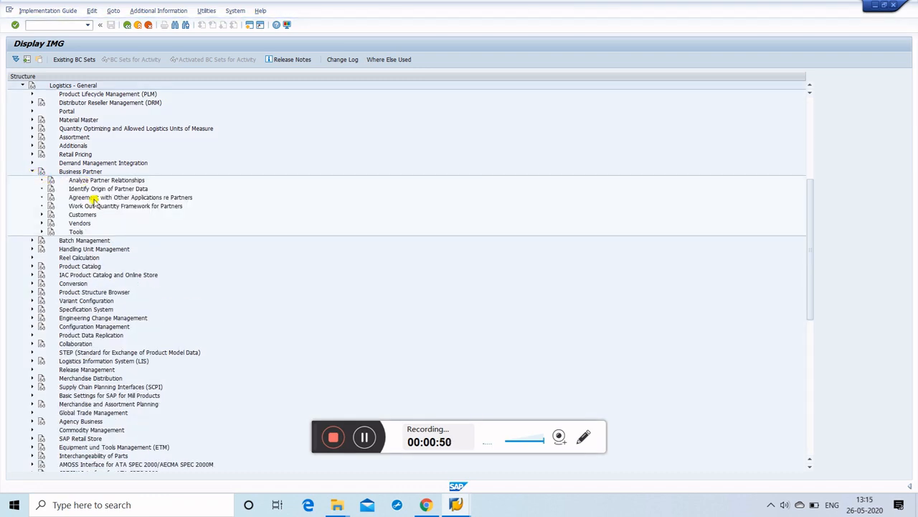
pyautogui.click(41, 223)
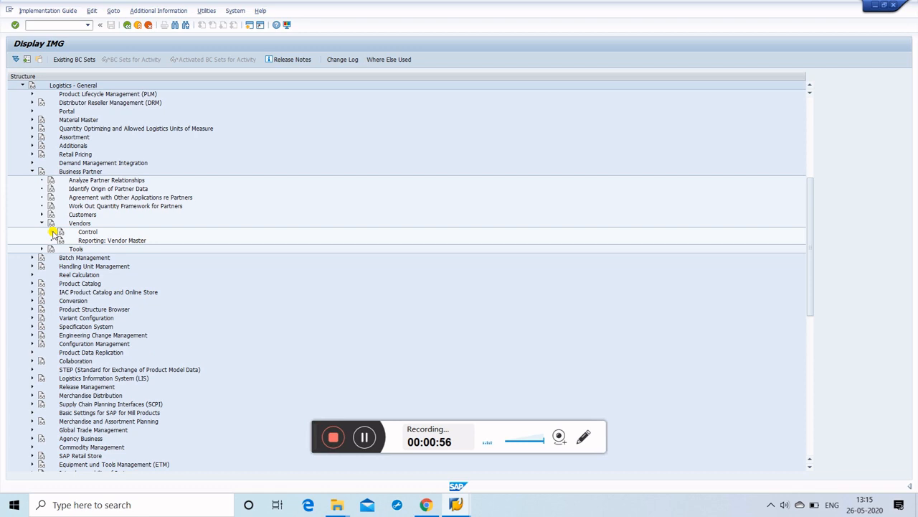
pyautogui.click(52, 233)
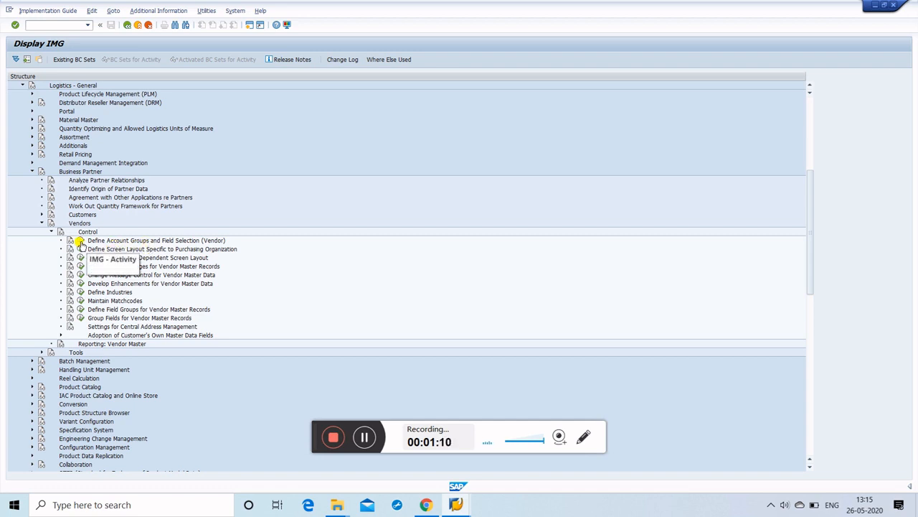
# Step: In Define Account Groups for vendors, copy template group 0001 Goods supplier
pyautogui.click(80, 241)
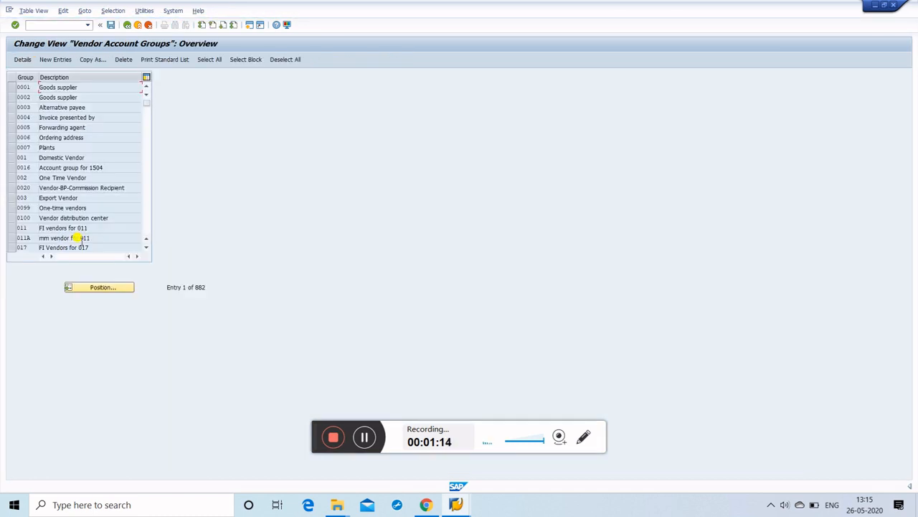
pyautogui.click(13, 87)
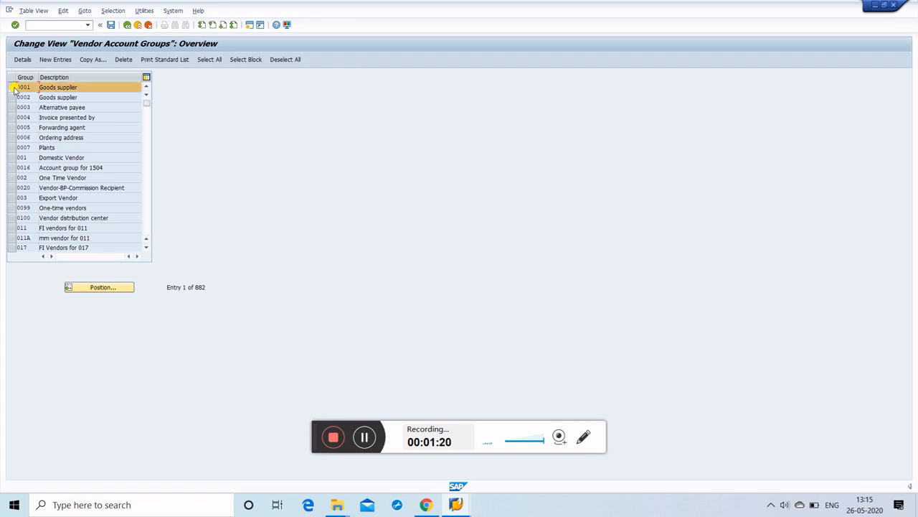
pyautogui.click(94, 61)
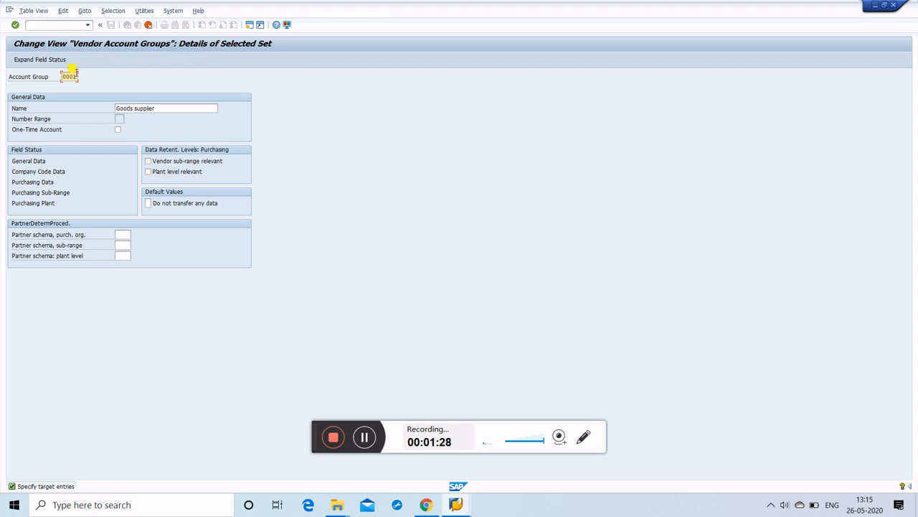
# Step: Make the copy group PIPL named 'Goods supplier for India' and confirm
pyautogui.click(73, 76)
pyautogui.press('BackSpace')
pyautogui.press('BackSpace')
pyautogui.press('BackSpace')
pyautogui.press('BackSpace')
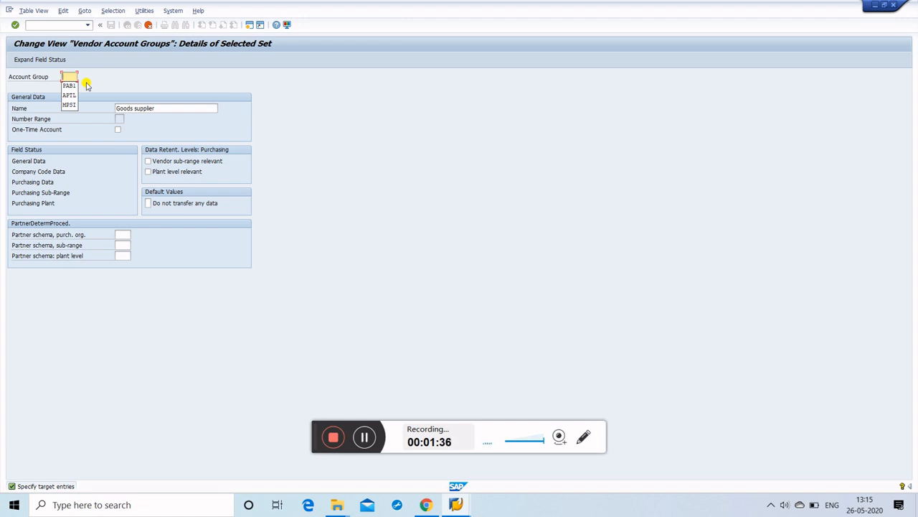
pyautogui.write('FIPL')
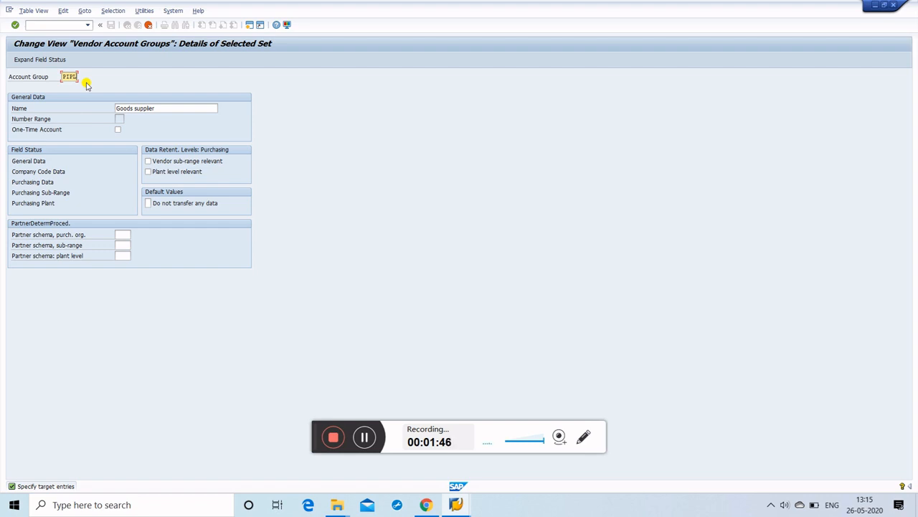
pyautogui.click(187, 109)
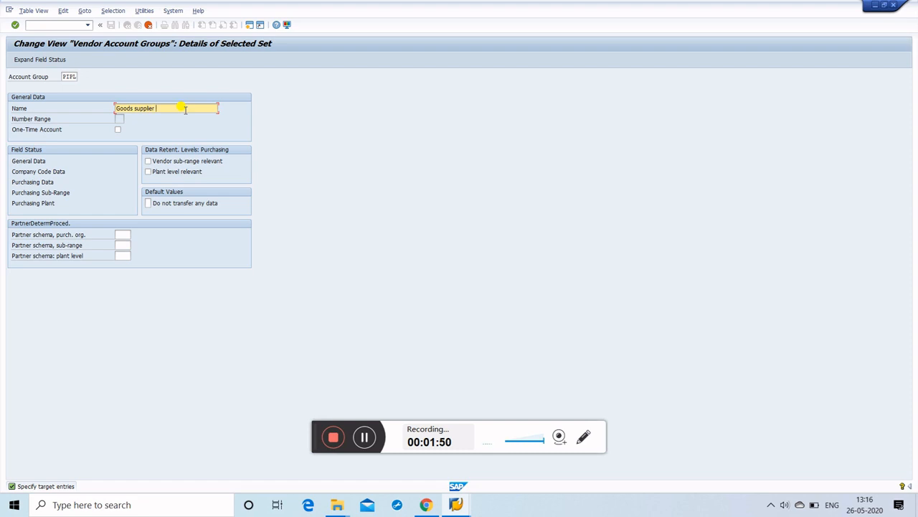
pyautogui.write('for India')
pyautogui.press('Return')
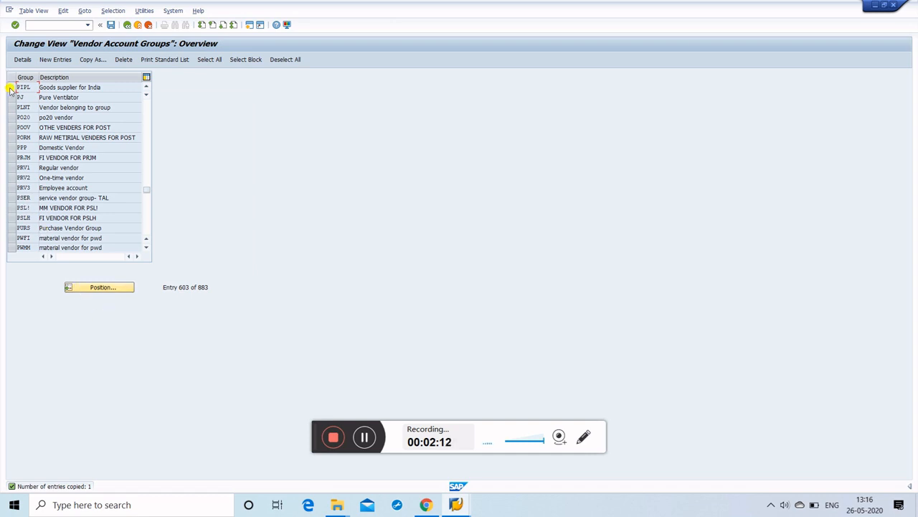
# Step: Save group PIPL under a customizing request, check its entry, and return to the IMG tree
pyautogui.click(111, 26)
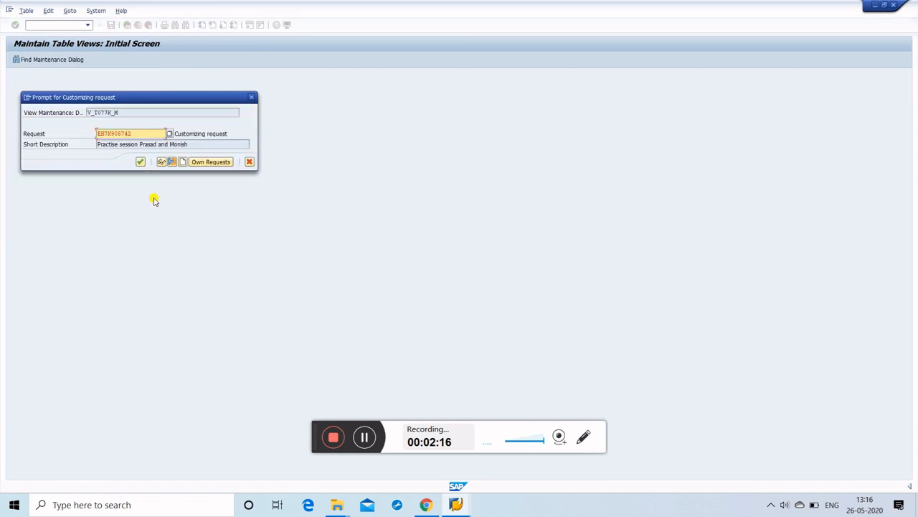
pyautogui.click(141, 161)
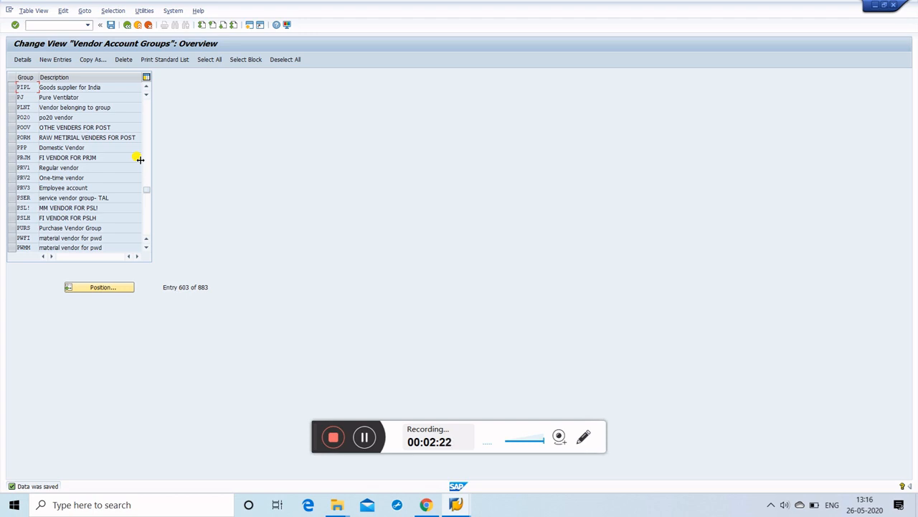
pyautogui.click(11, 88)
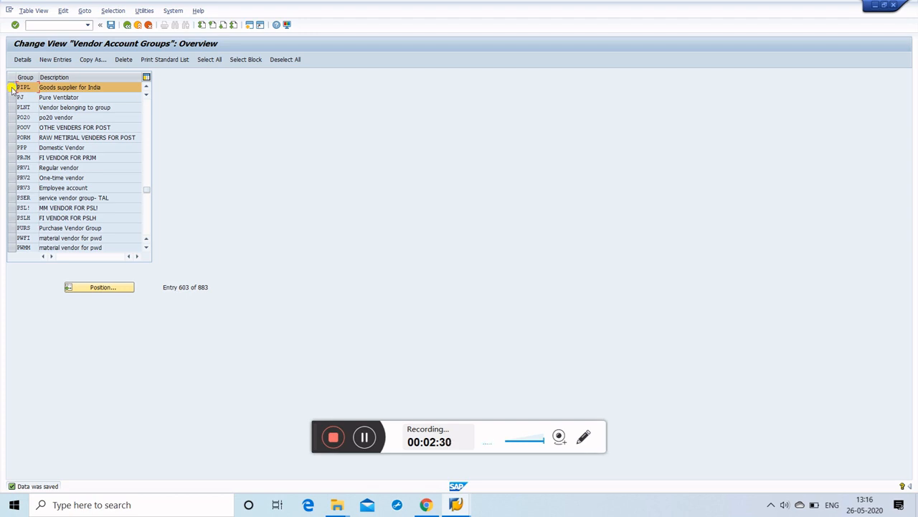
pyautogui.click(126, 25)
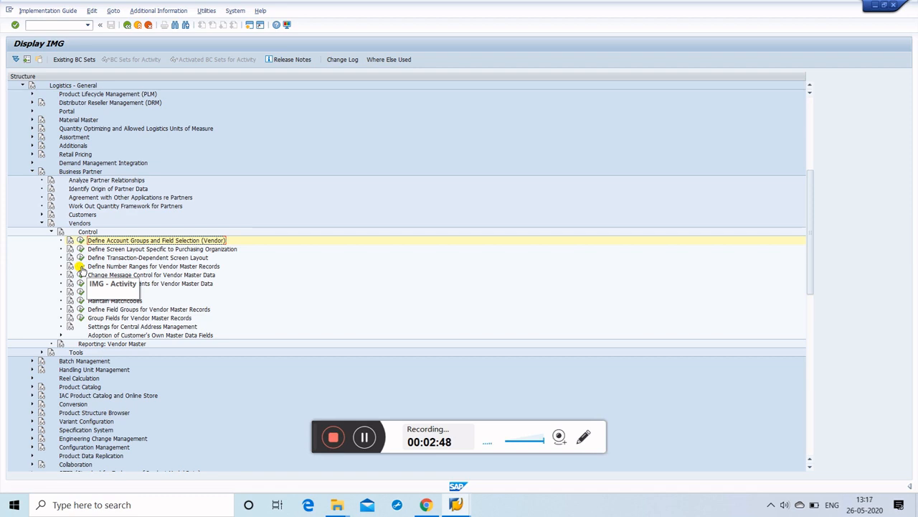
pyautogui.click(81, 267)
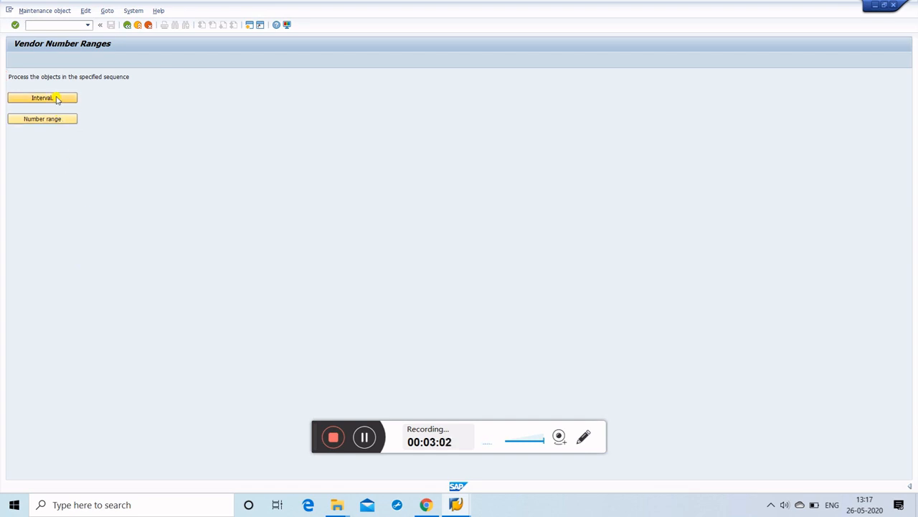
pyautogui.click(57, 100)
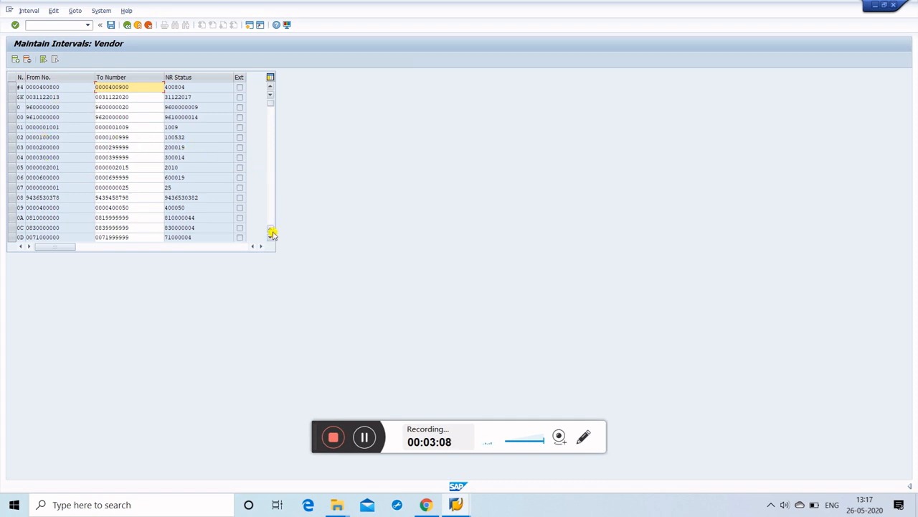
pyautogui.click(272, 238)
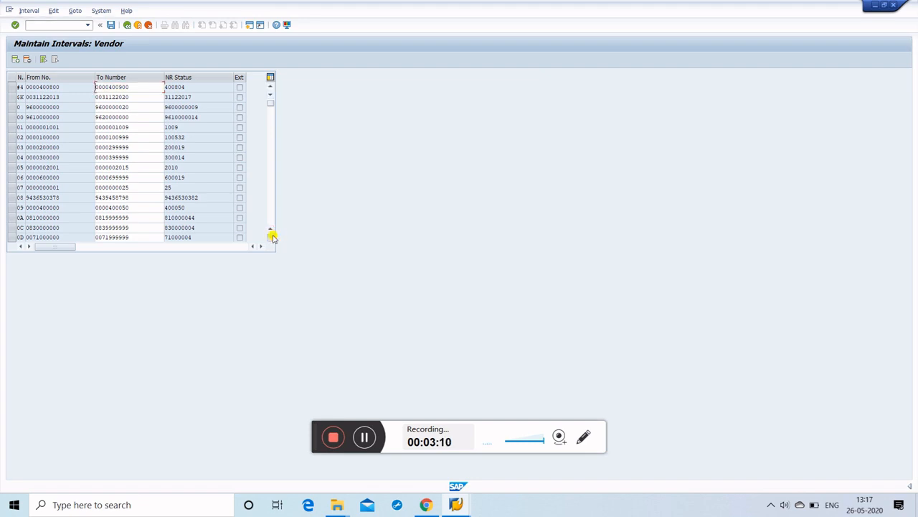
pyautogui.click(271, 238)
pyautogui.click(272, 237)
pyautogui.click(272, 238)
pyautogui.click(272, 238)
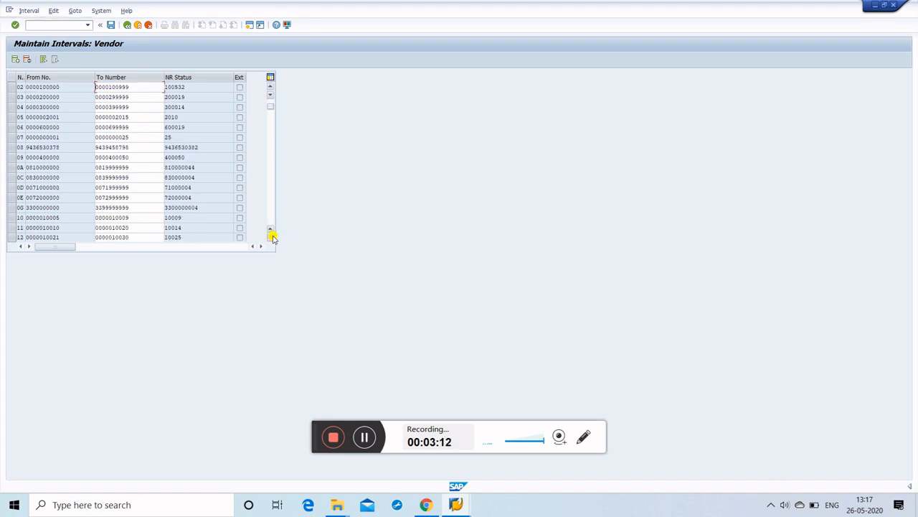
pyautogui.click(272, 237)
pyautogui.click(272, 237)
pyautogui.click(272, 237)
pyautogui.click(272, 237)
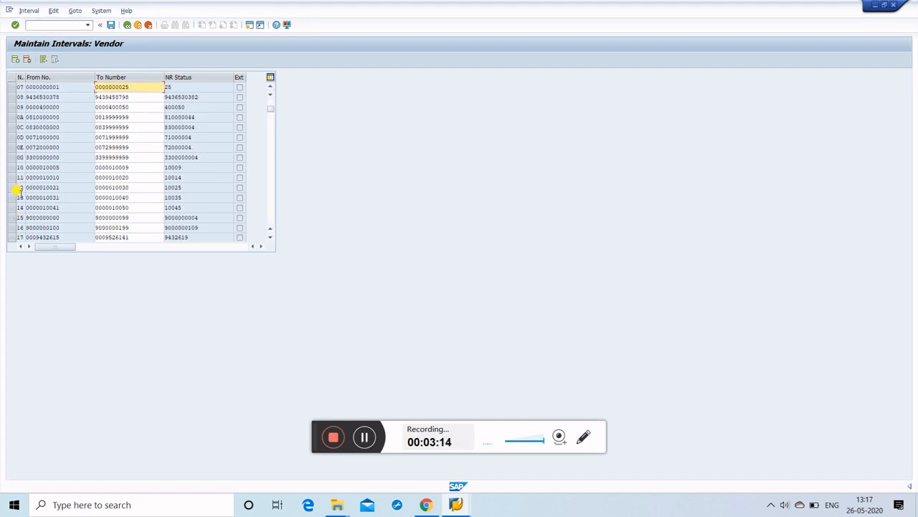
pyautogui.click(11, 178)
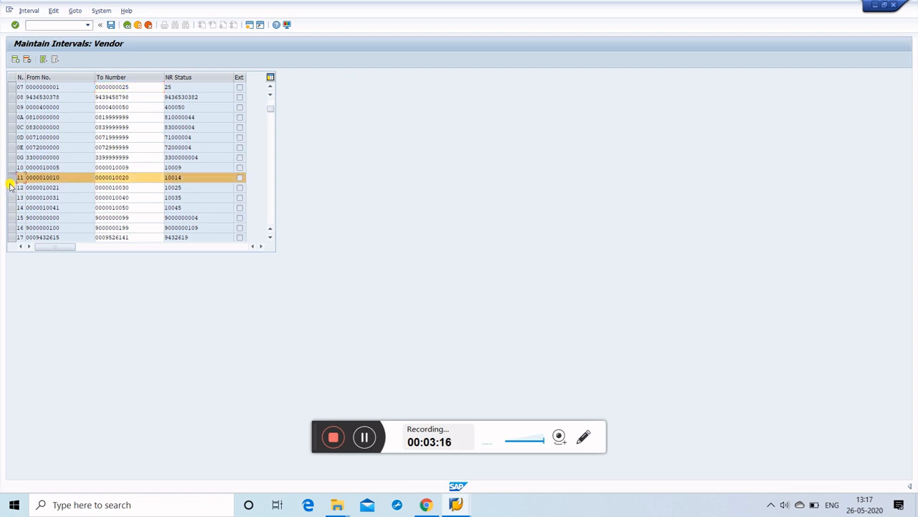
pyautogui.click(11, 186)
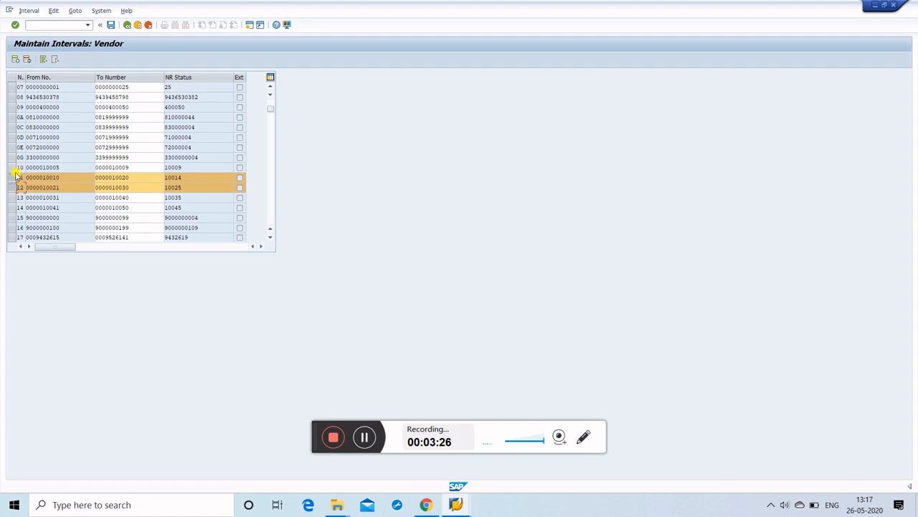
pyautogui.click(127, 24)
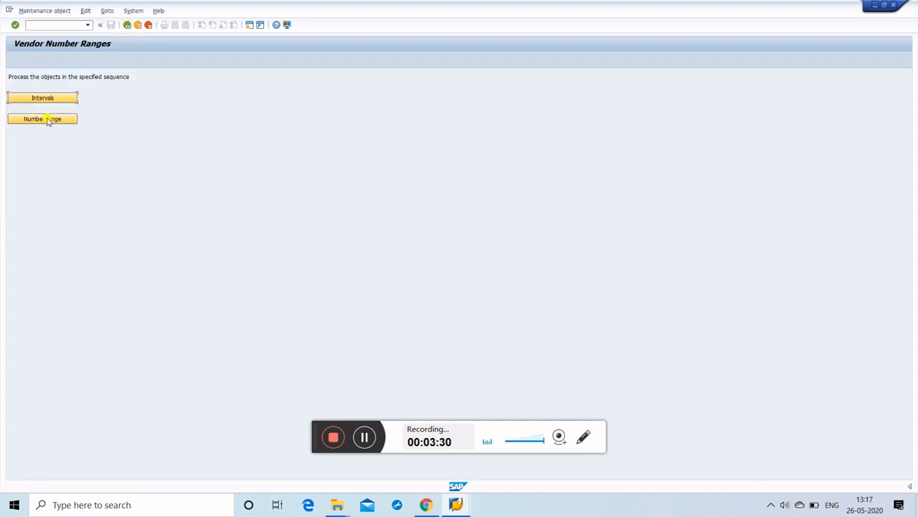
# Step: Open the account-group number range assignments and locate PIPL's empty Number range field
pyautogui.click(48, 119)
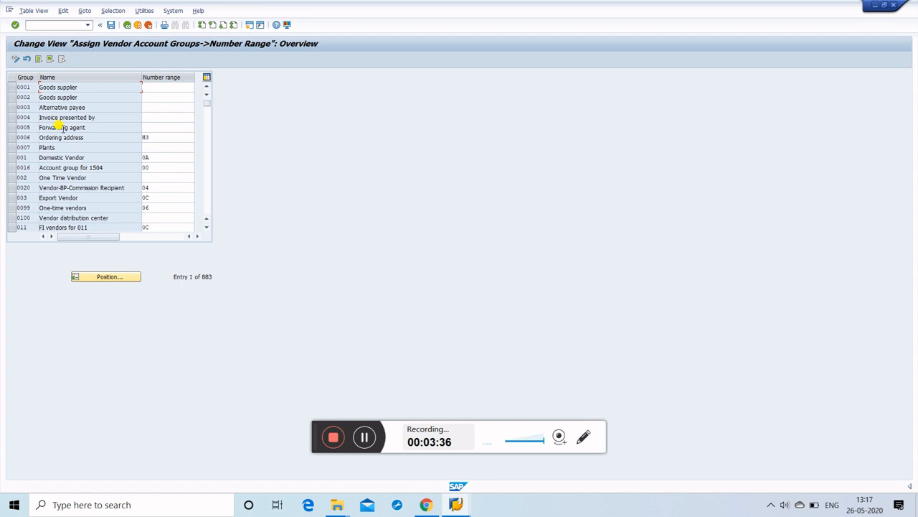
pyautogui.click(122, 276)
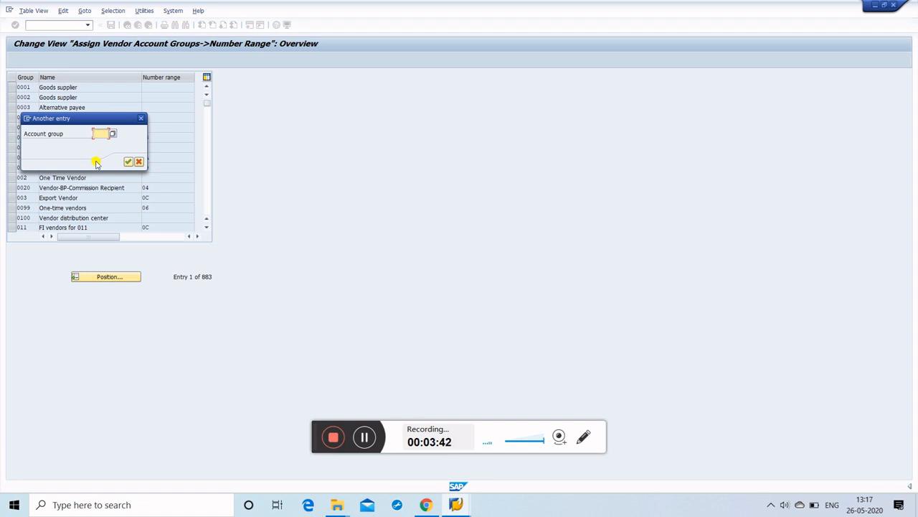
pyautogui.write('p')
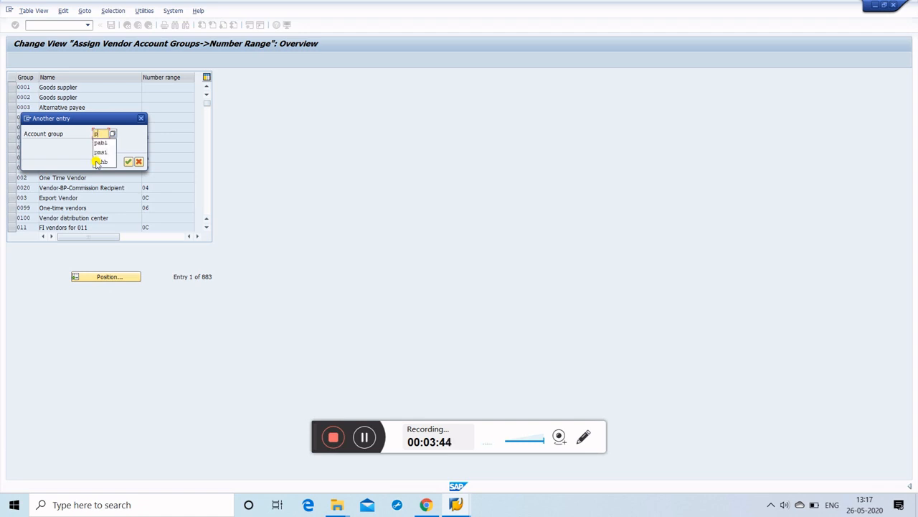
pyautogui.write('ipl')
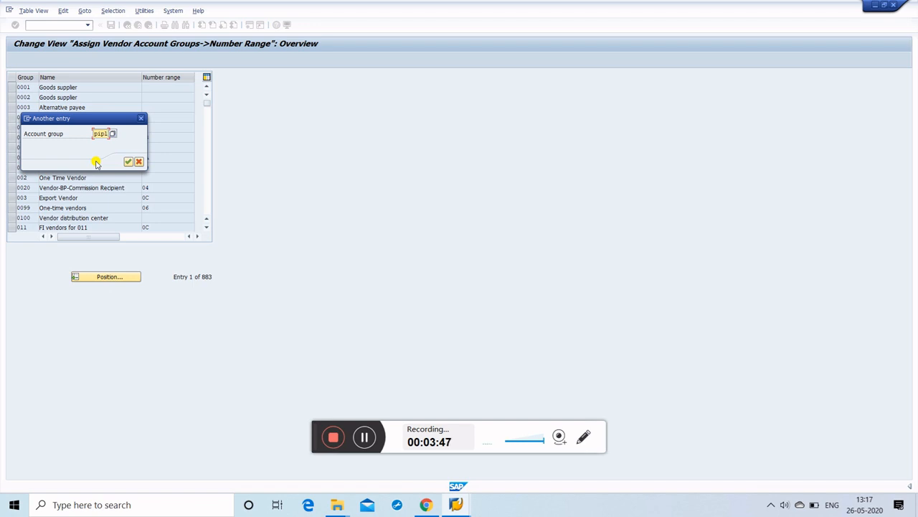
pyautogui.press('Return')
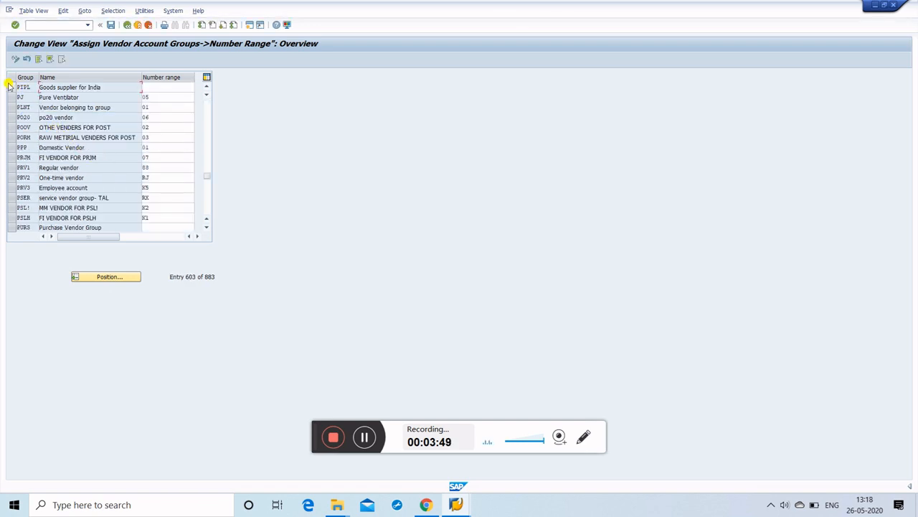
pyautogui.click(7, 86)
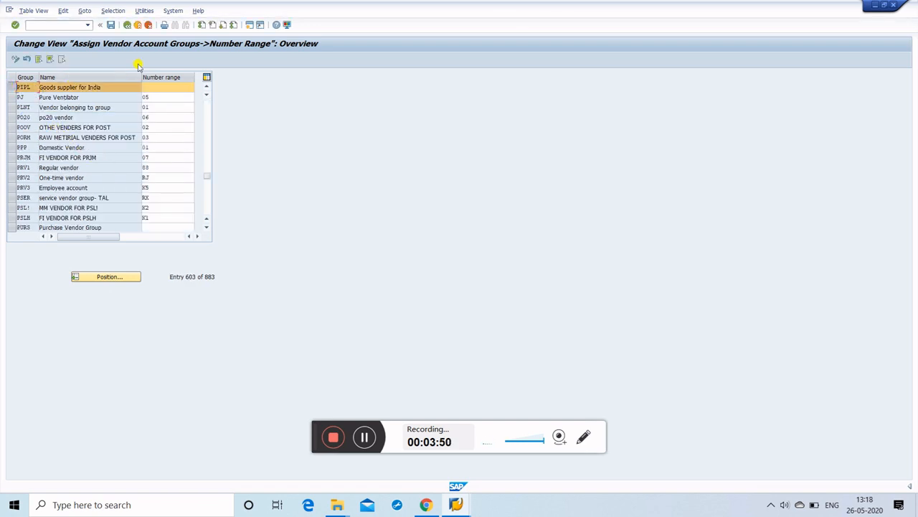
pyautogui.click(163, 87)
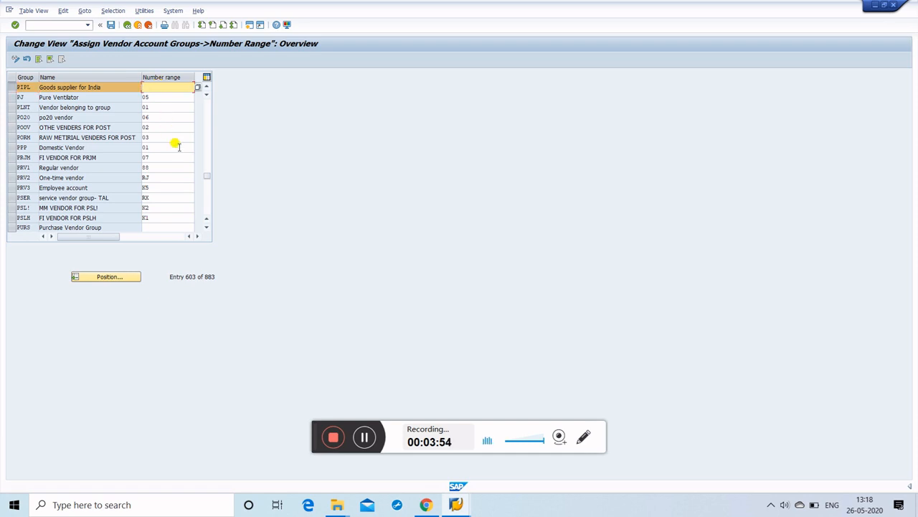
pyautogui.press('F4')
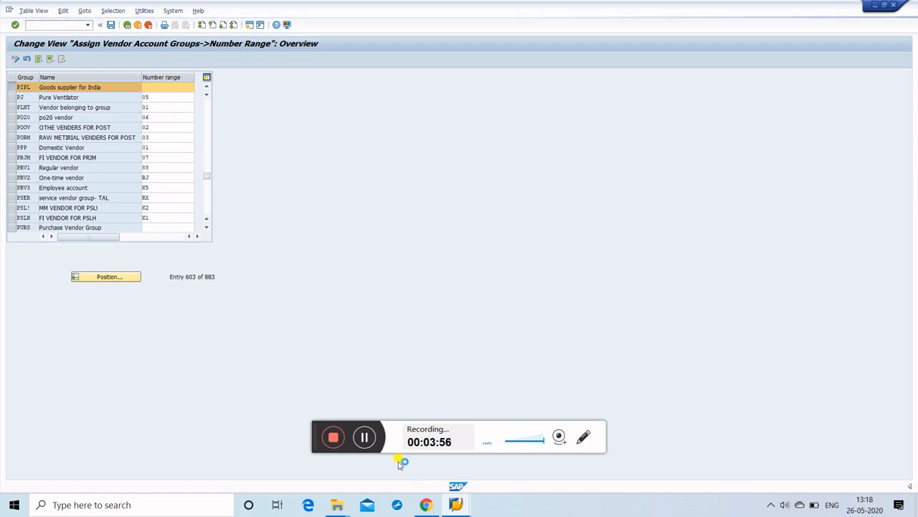
pyautogui.click(365, 439)
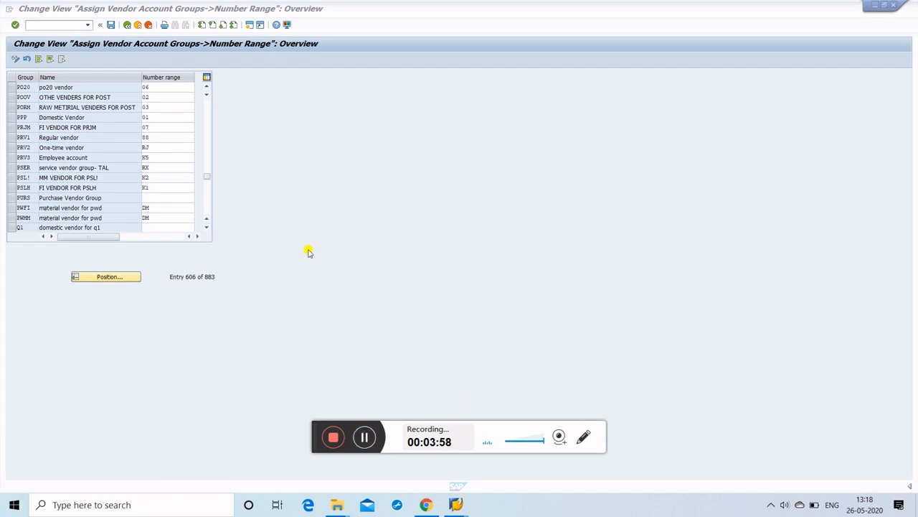
# Step: Position the assignment table on group PIPL and give it number range 11
pyautogui.click(121, 278)
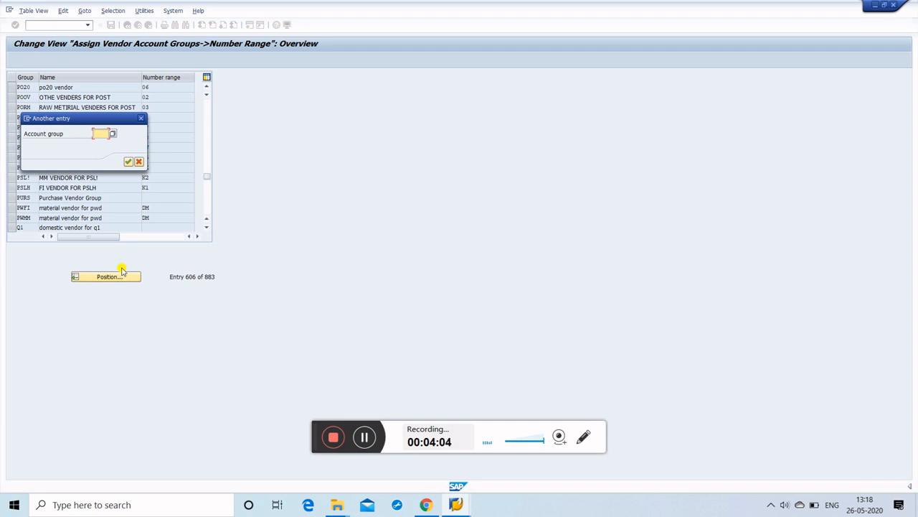
pyautogui.write('pifl')
pyautogui.press('Return')
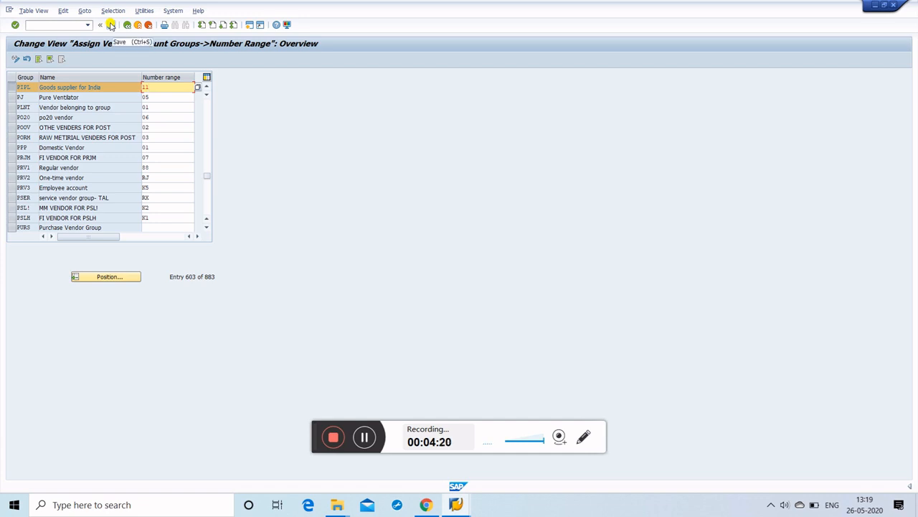
# Step: Save the assignment under the customizing request and return to the vendor number ranges
pyautogui.click(110, 25)
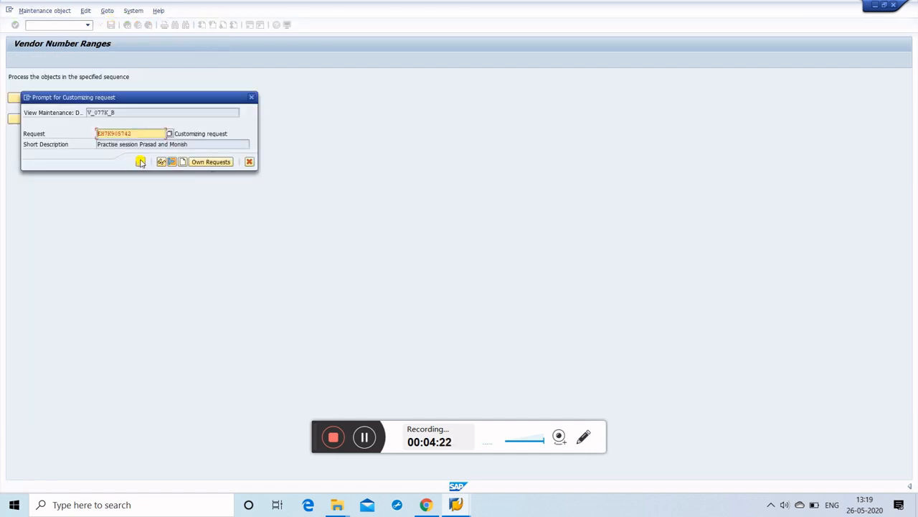
pyautogui.click(140, 162)
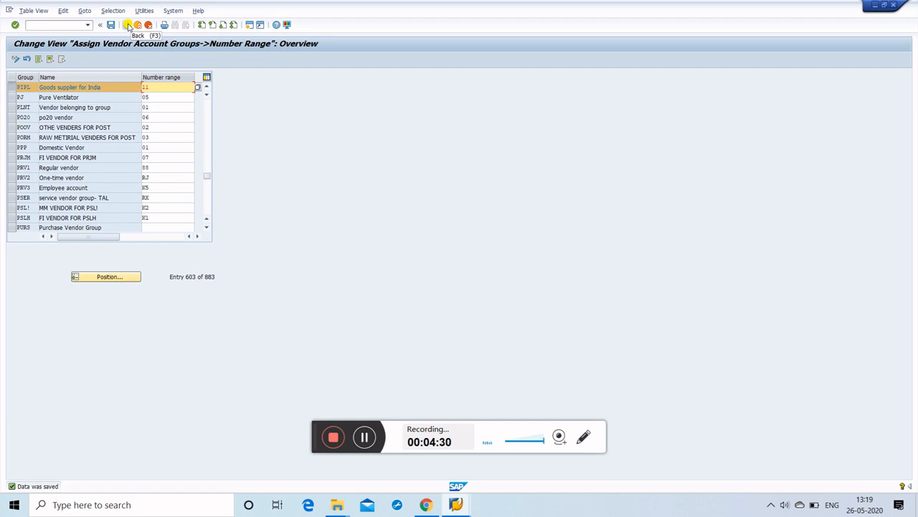
pyautogui.click(128, 25)
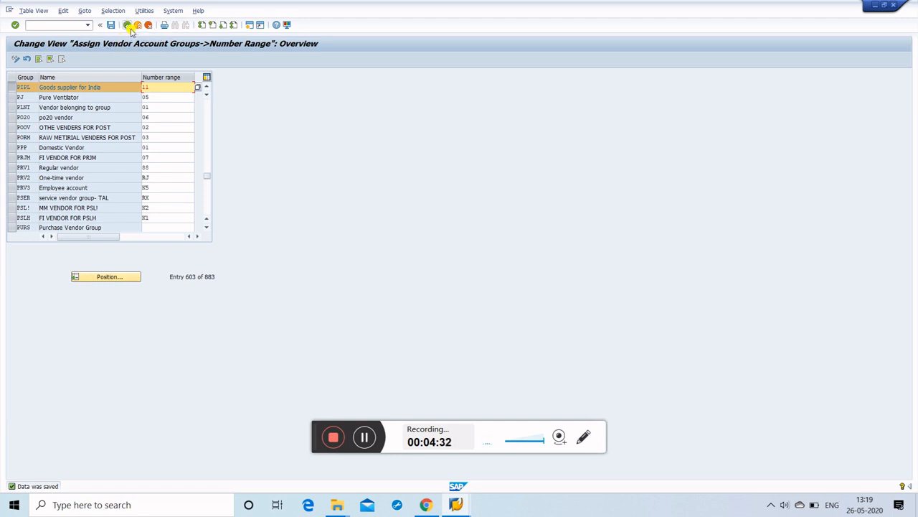
pyautogui.click(65, 94)
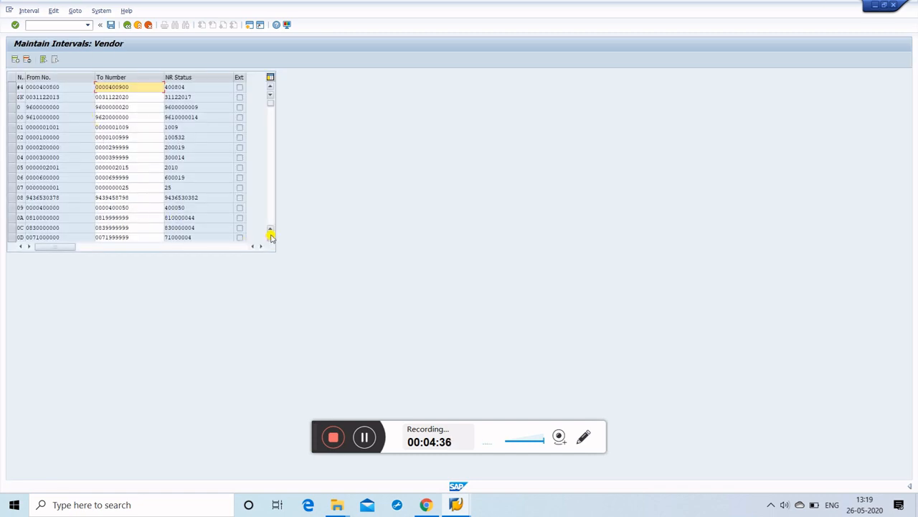
pyautogui.click(270, 238)
pyautogui.click(269, 237)
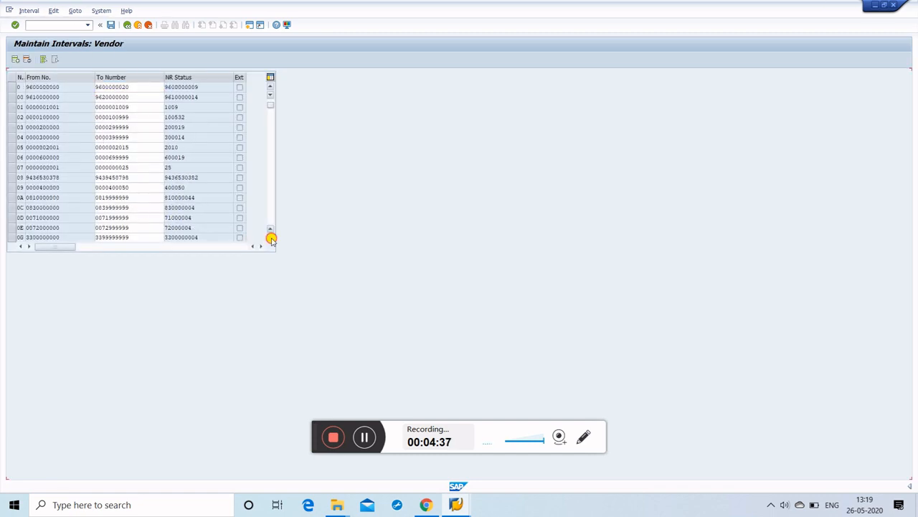
pyautogui.click(271, 239)
pyautogui.click(270, 238)
pyautogui.click(270, 238)
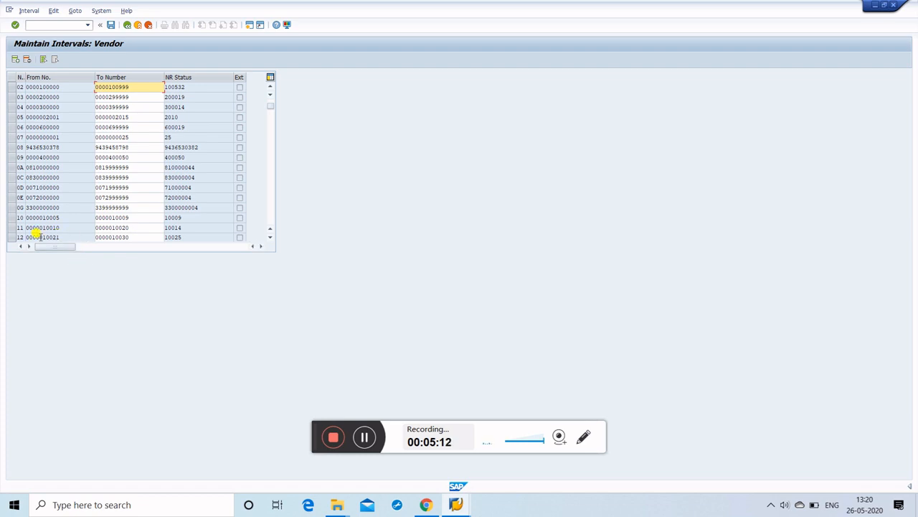
pyautogui.click(13, 227)
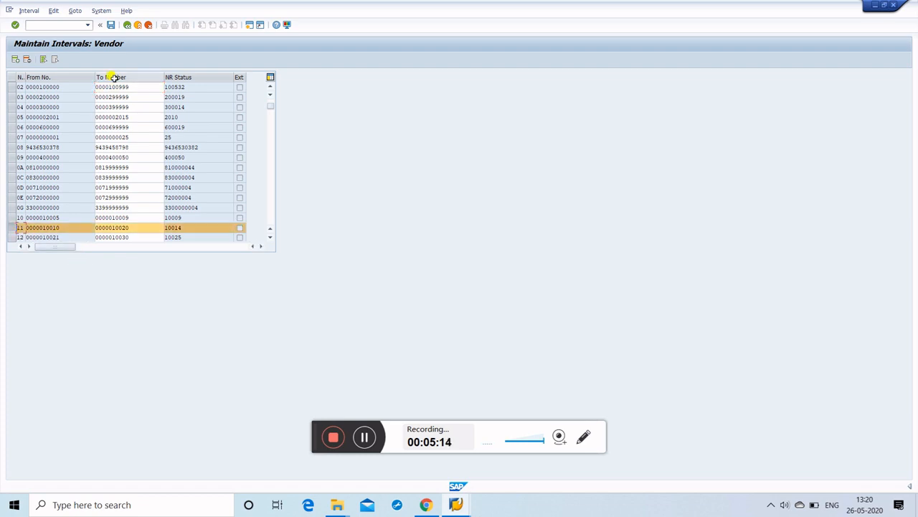
pyautogui.click(126, 24)
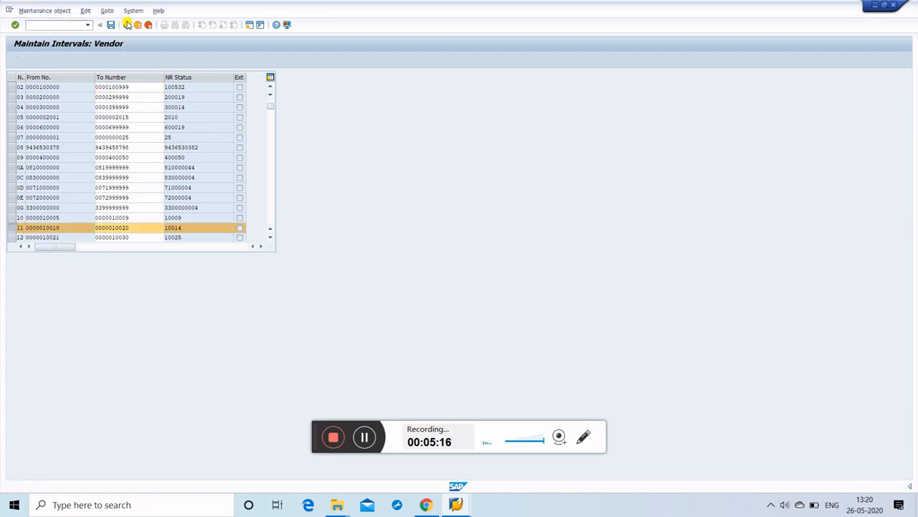
# Step: Enter /n to return to the SAP Easy Access menu
pyautogui.click(63, 24)
pyautogui.write('/n')
pyautogui.press('Return')
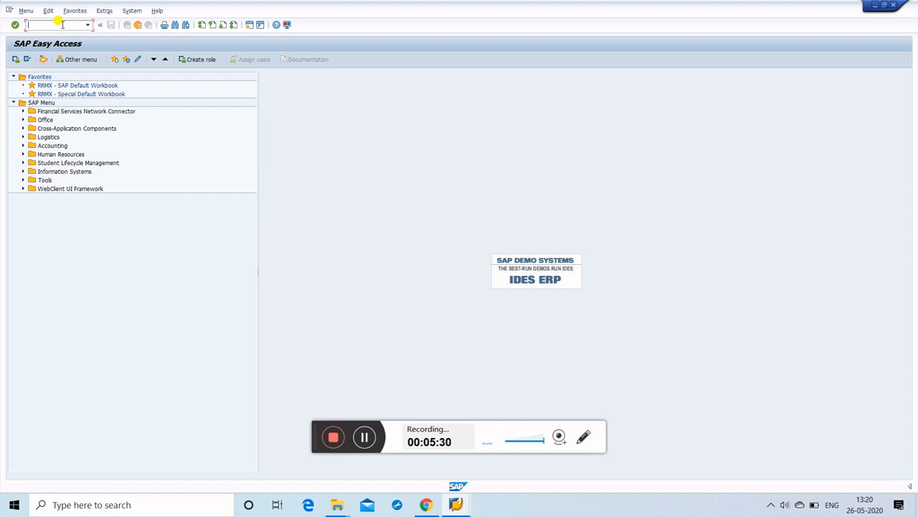
# Step: Start vendor creation with XK01 for company code 1360 and purchasing organization 1355
pyautogui.write('xk01')
pyautogui.press('Return')
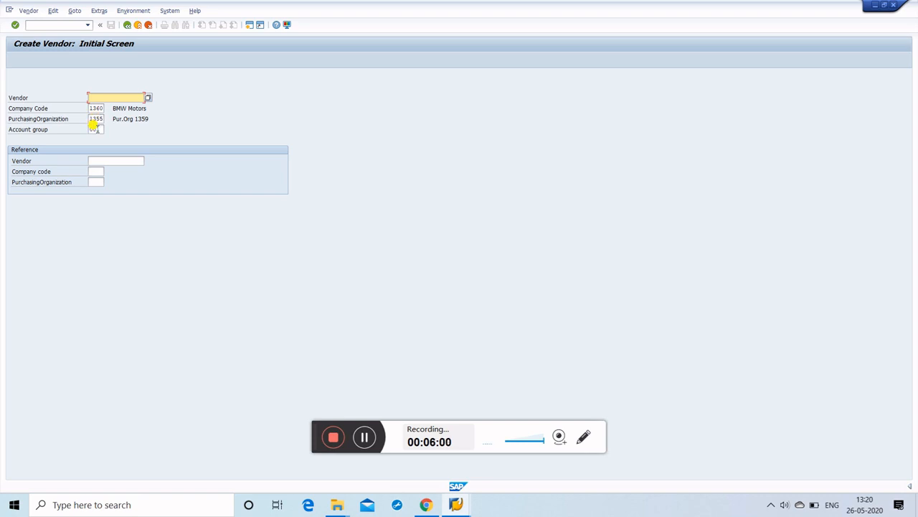
pyautogui.click(100, 129)
# Step: List the vendor account groups and search them for 'ppl'
pyautogui.click(107, 131)
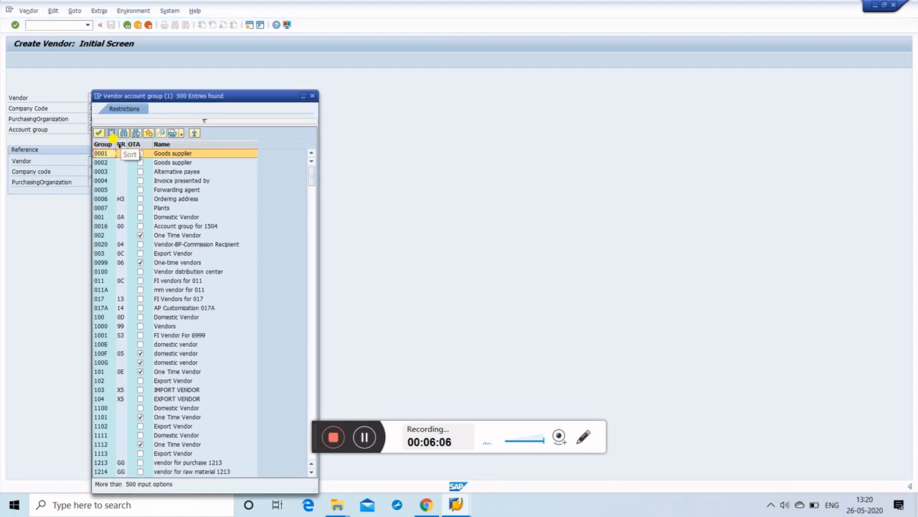
pyautogui.click(123, 132)
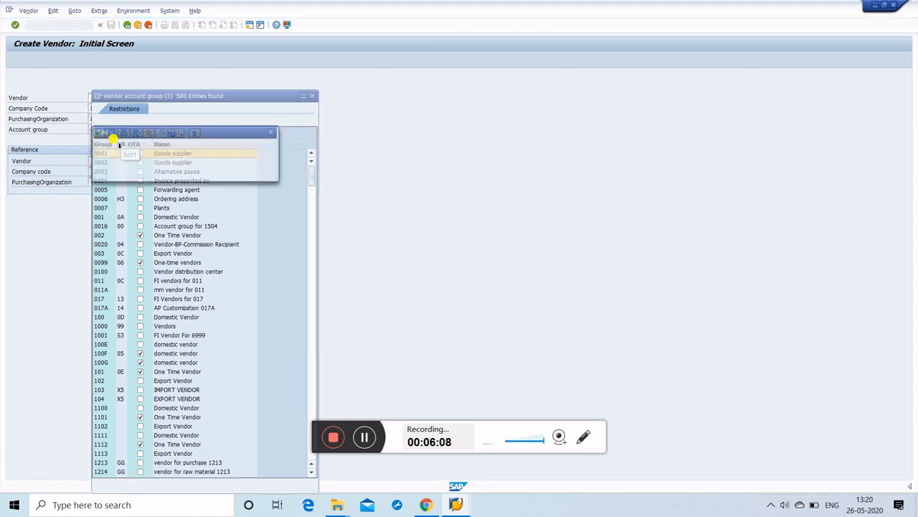
pyautogui.write('ppl')
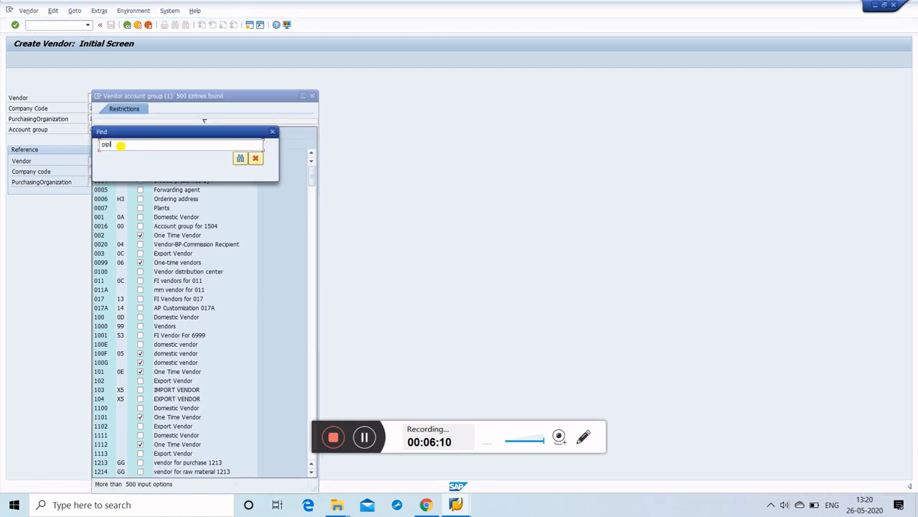
pyautogui.press('Return')
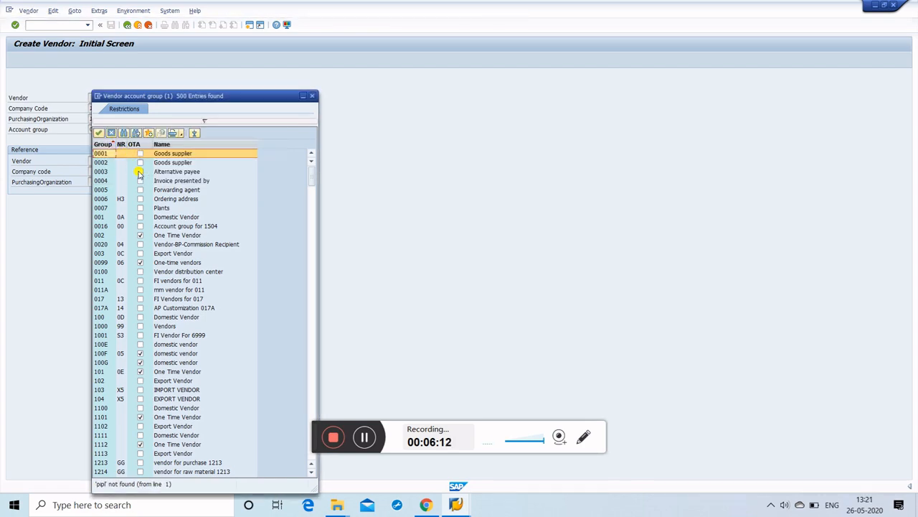
pyautogui.scroll(-3, 140, 200)
pyautogui.scroll(-20, 141, 199)
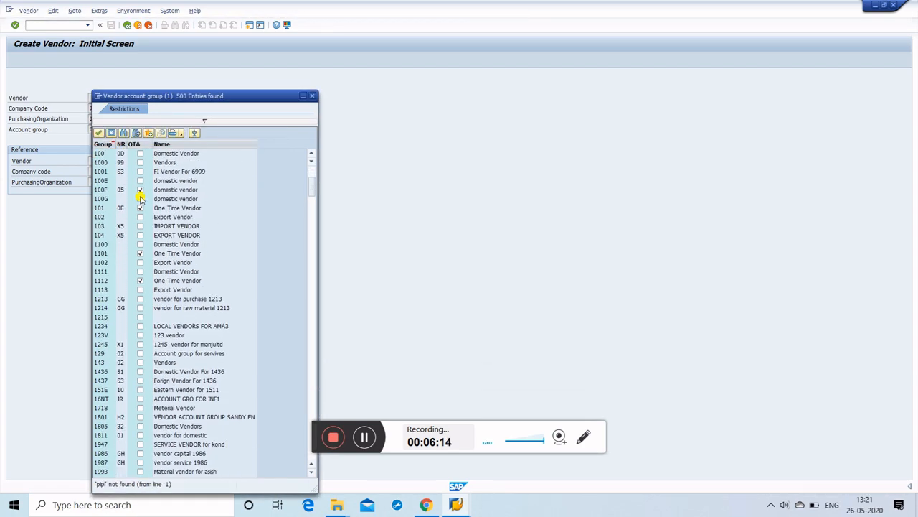
pyautogui.scroll(-20, 140, 200)
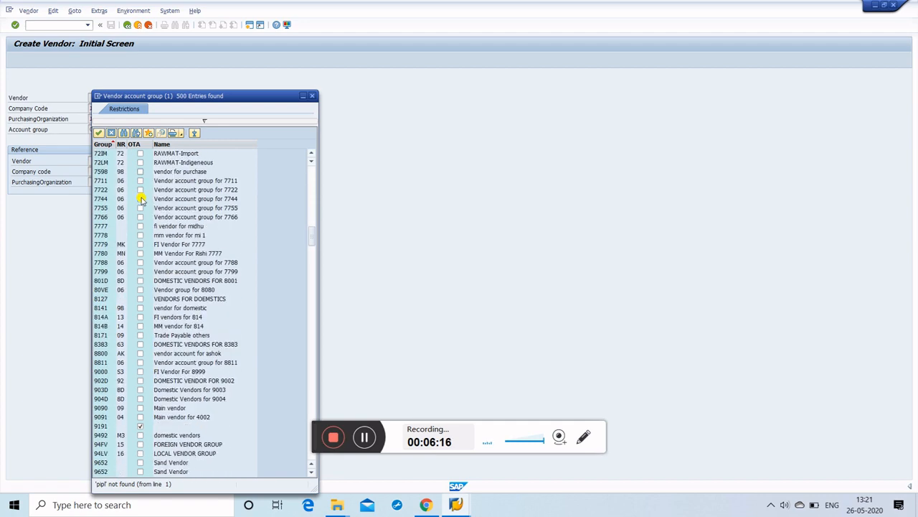
# Step: Search the 500-entry account group list for 'pipl', find no match, and close it
pyautogui.click(123, 132)
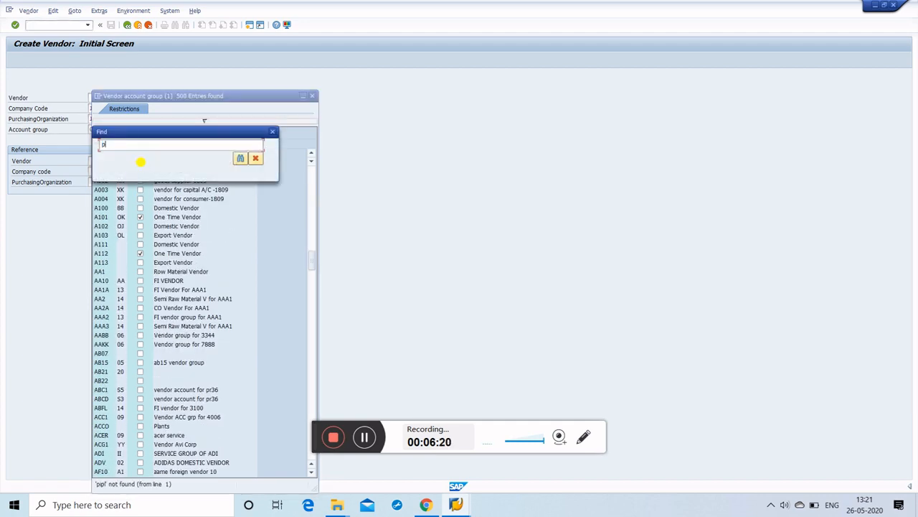
pyautogui.write('pipl')
pyautogui.press('Return')
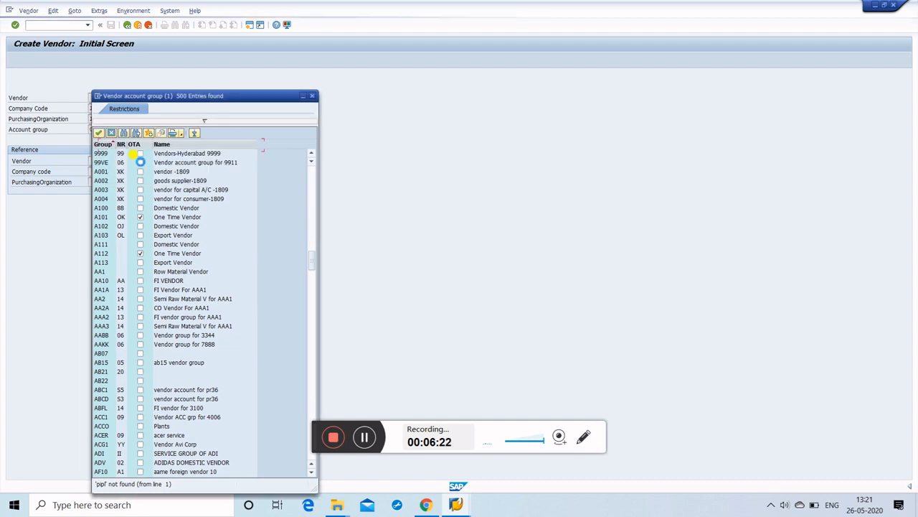
pyautogui.scroll(-3, 180, 197)
pyautogui.scroll(-18, 180, 199)
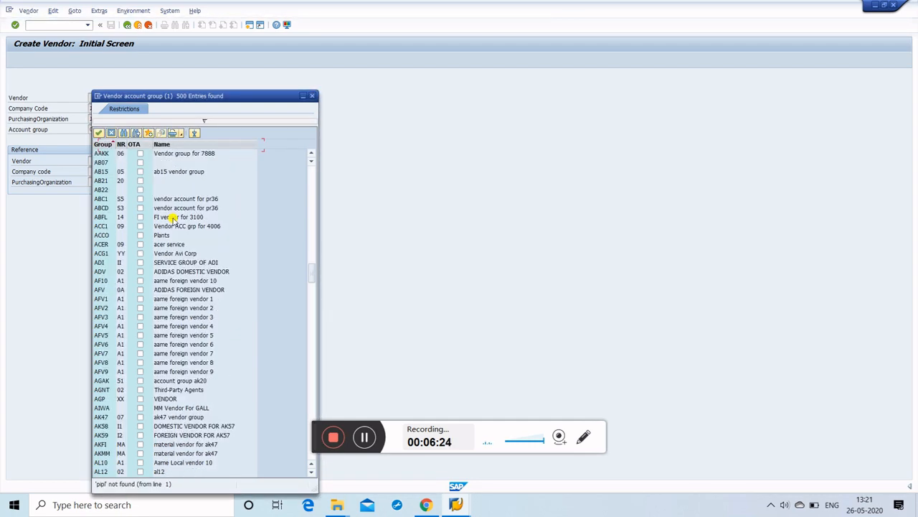
pyautogui.scroll(-20, 176, 223)
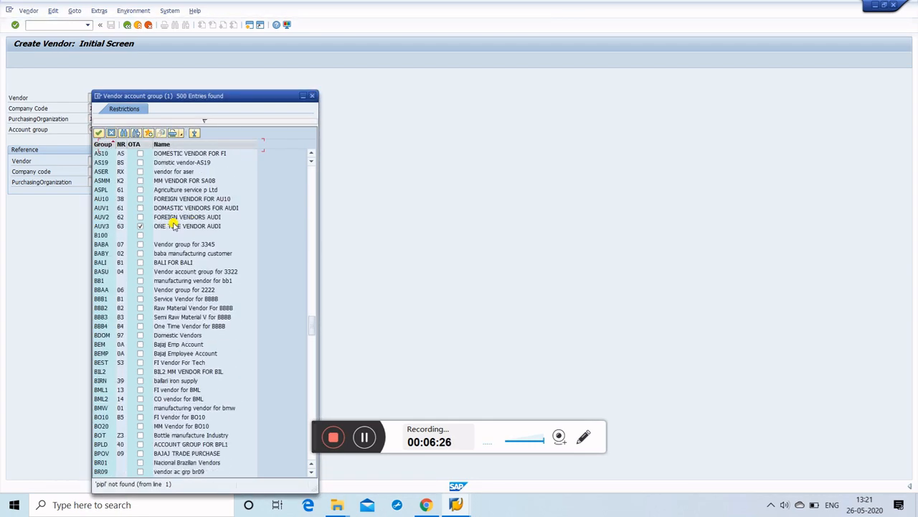
pyautogui.scroll(-20, 180, 223)
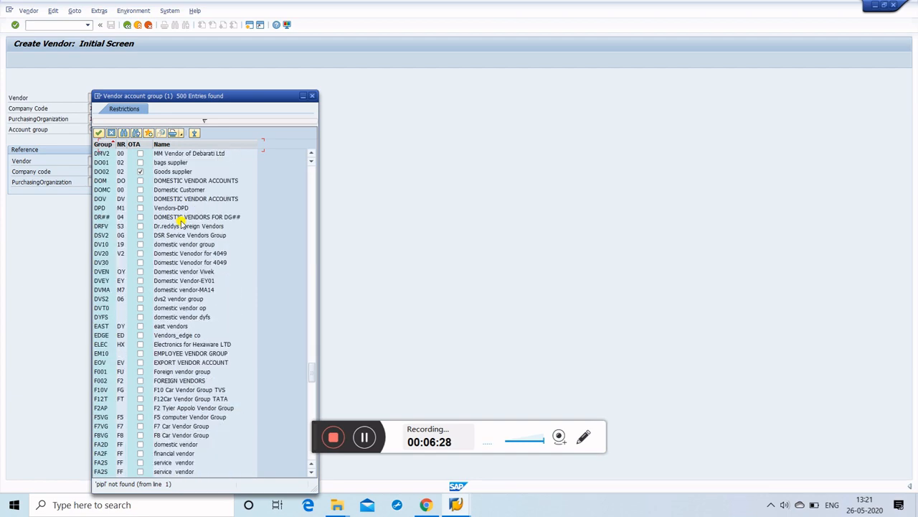
pyautogui.scroll(-20, 184, 219)
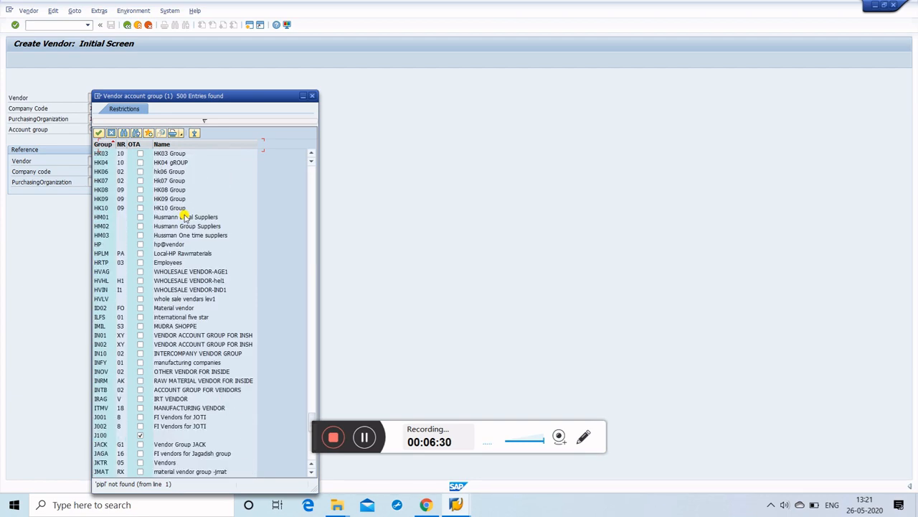
pyautogui.scroll(-4, 184, 218)
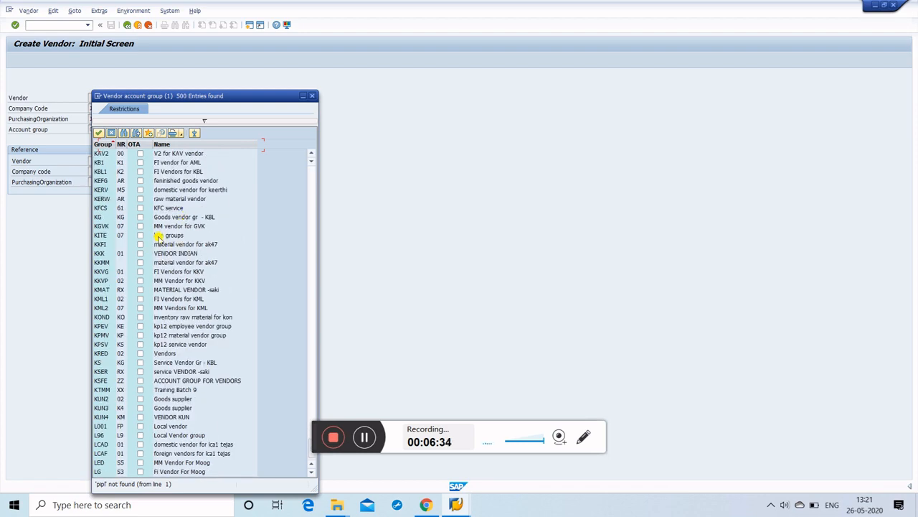
pyautogui.scroll(15, 176, 262)
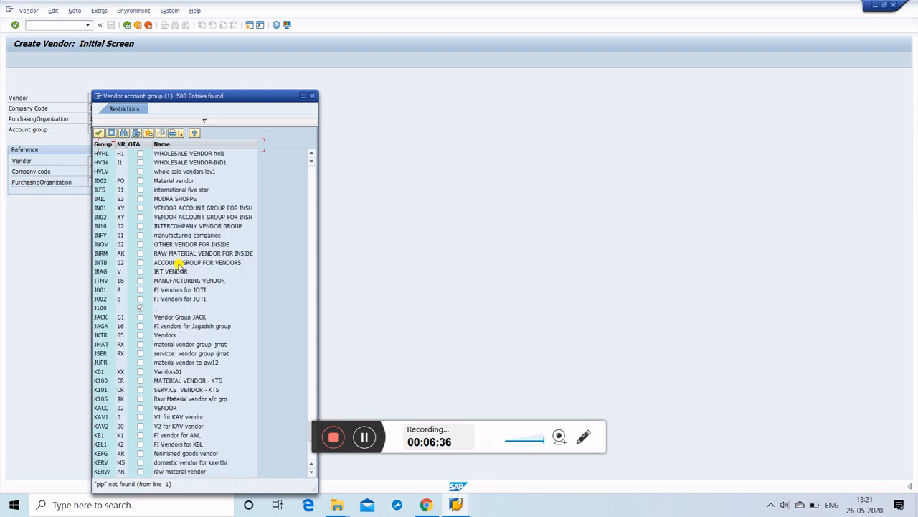
pyautogui.scroll(18, 180, 263)
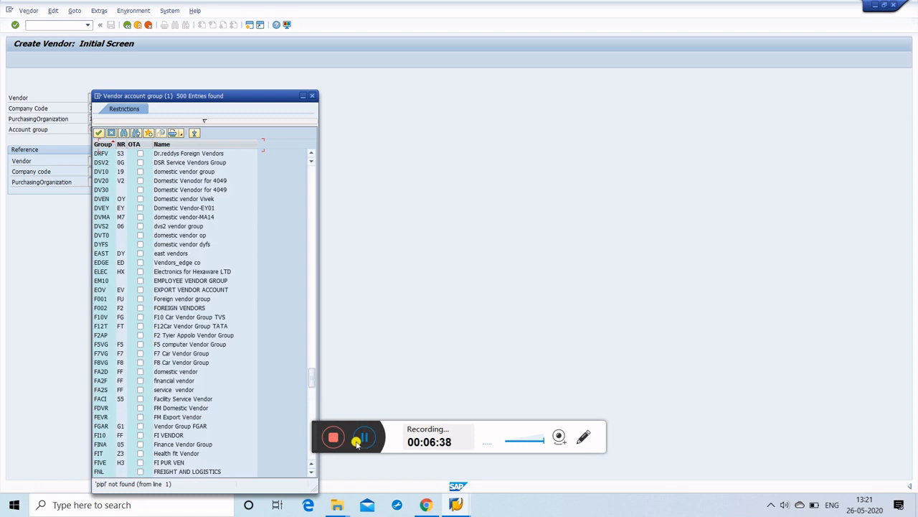
pyautogui.click(362, 438)
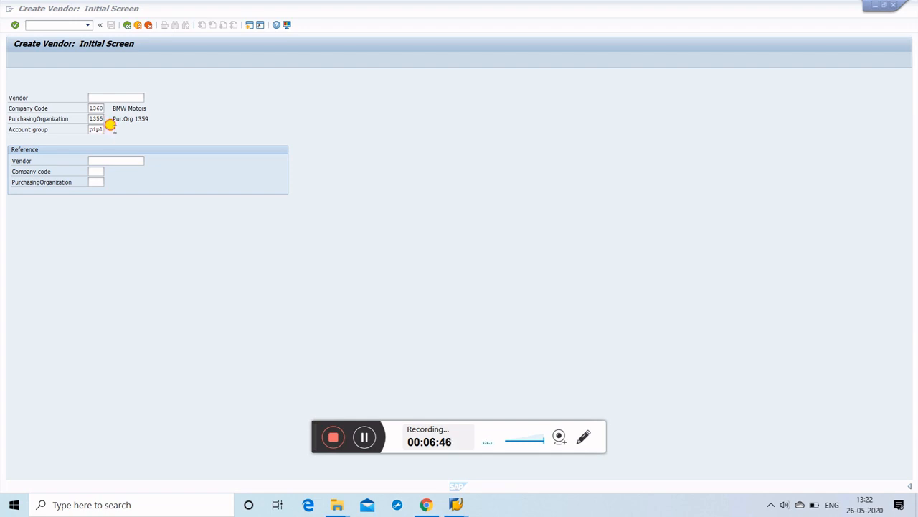
# Step: Begin the vendor address with title Company, name Ashok India Pvt Ltd and search term Ashok
pyautogui.click(109, 131)
pyautogui.press('Return')
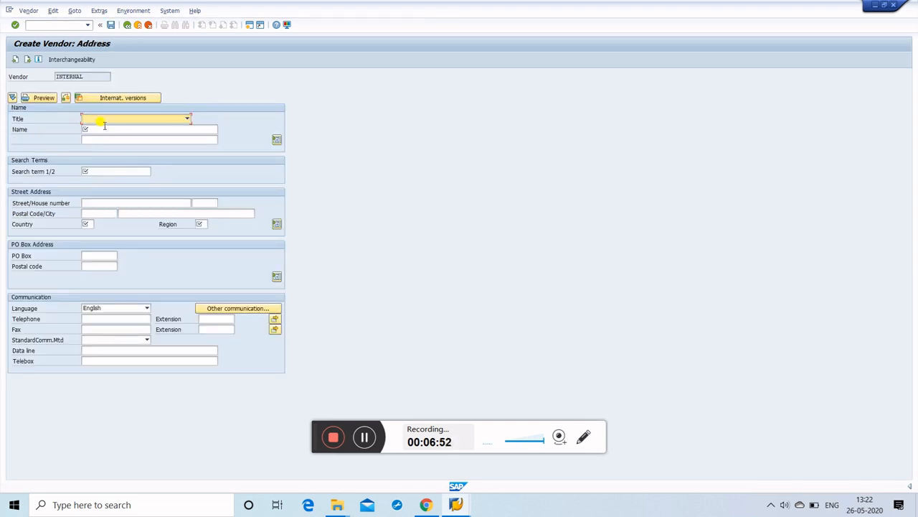
pyautogui.click(111, 120)
pyautogui.click(101, 127)
pyautogui.click(104, 129)
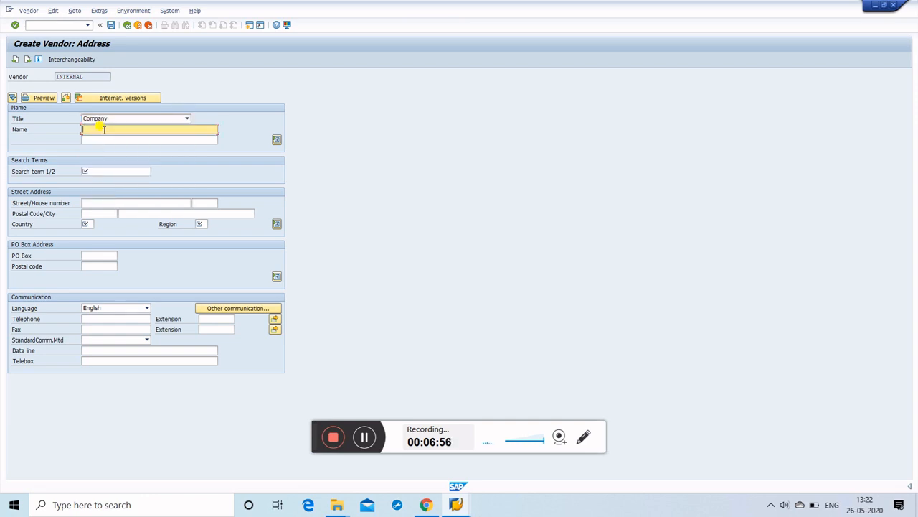
pyautogui.write('Ashok India Pvt Ltd')
pyautogui.press('Tab')
pyautogui.click(104, 171)
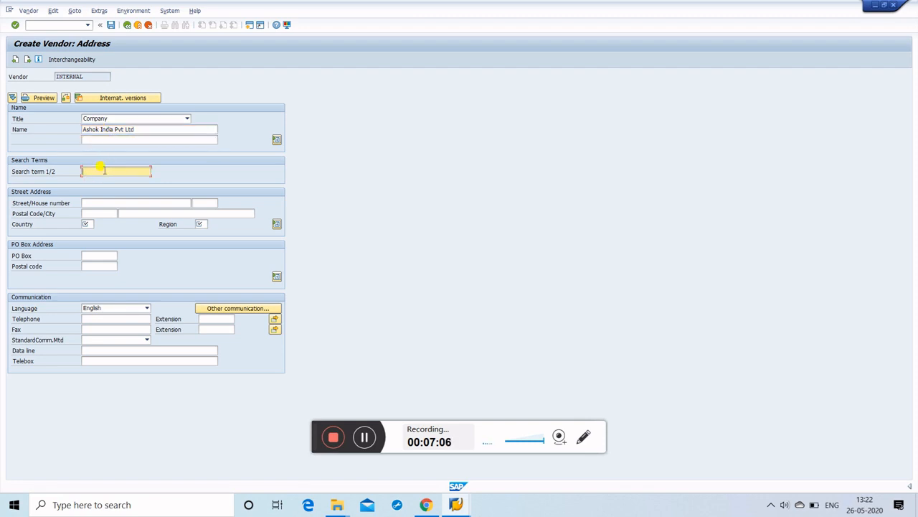
pyautogui.write('Ashok')
# Step: Enter street Mumbai, postal code 412209, country in and region 13, then continue
pyautogui.click(116, 201)
pyautogui.write('Mum')
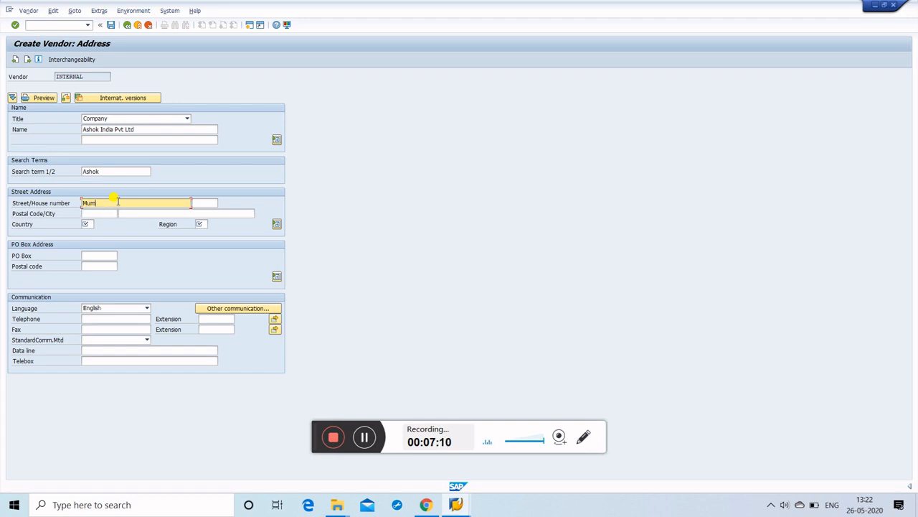
pyautogui.write('bai')
pyautogui.click(113, 212)
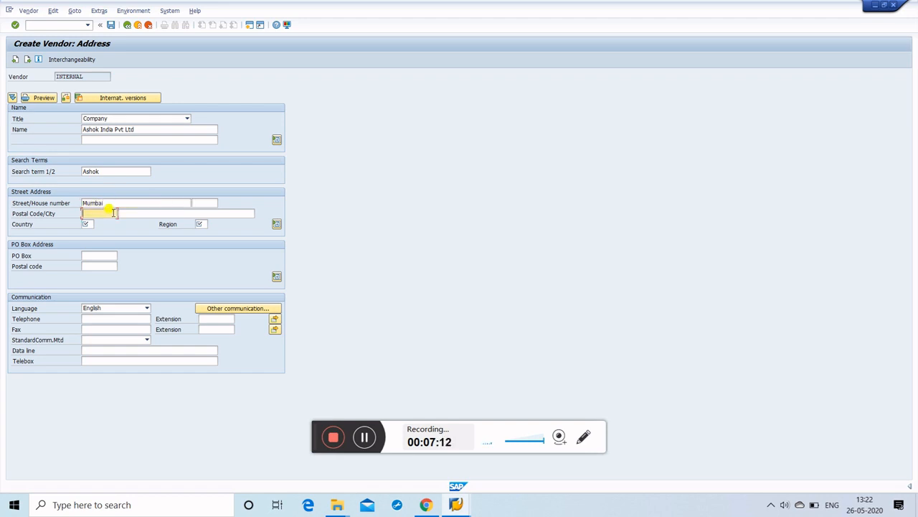
pyautogui.write('4')
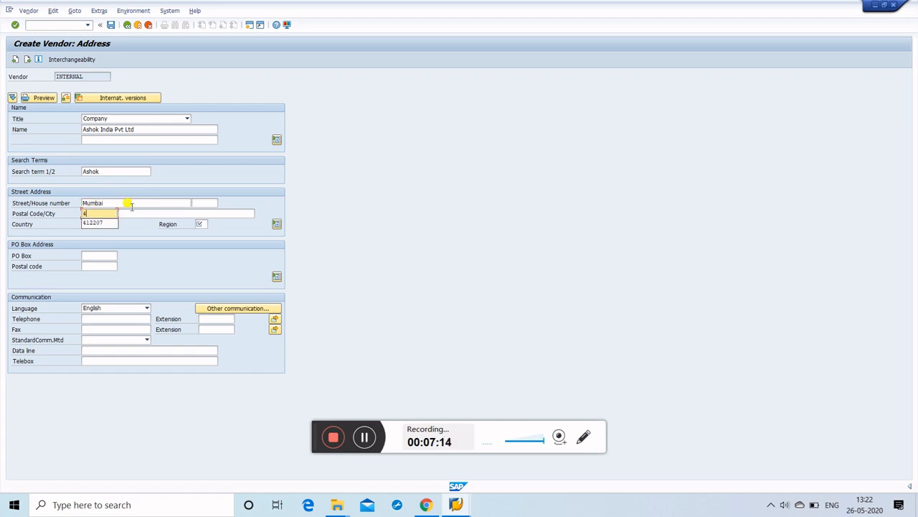
pyautogui.write('12209')
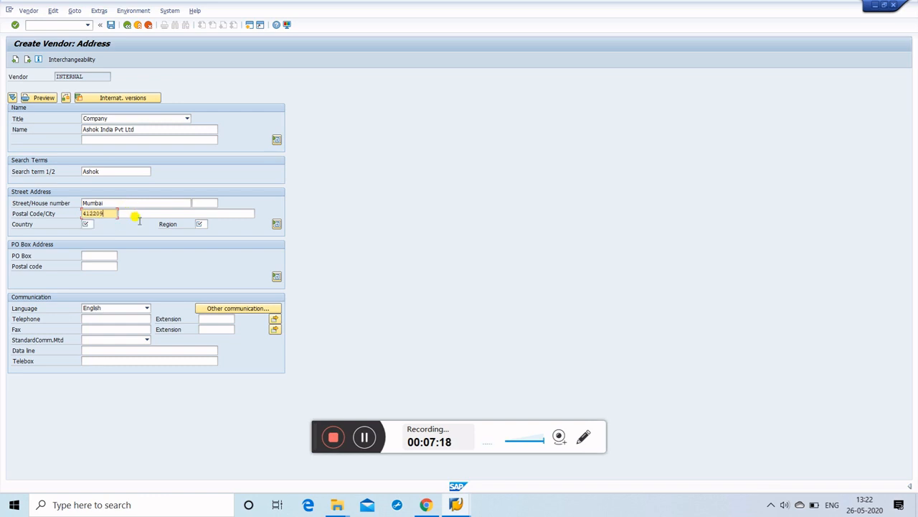
pyautogui.click(86, 224)
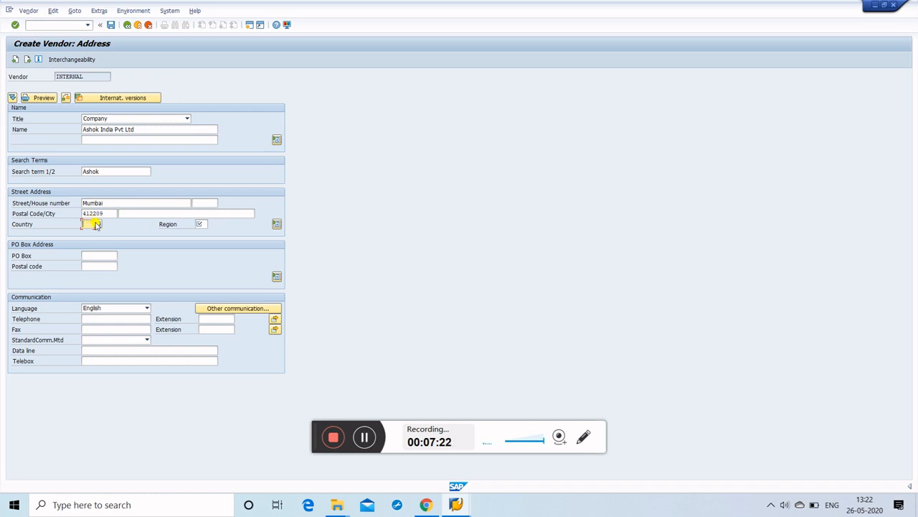
pyautogui.write('in')
pyautogui.click(200, 224)
pyautogui.write('13')
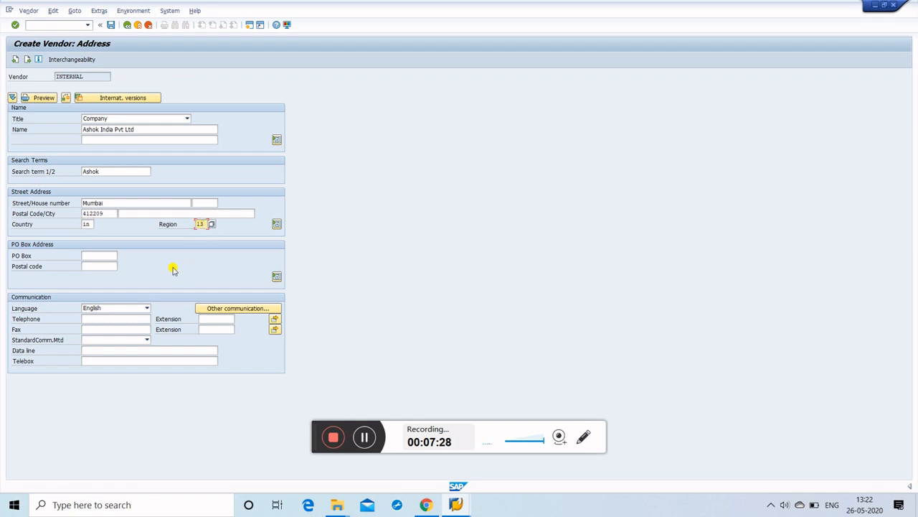
pyautogui.press('Return')
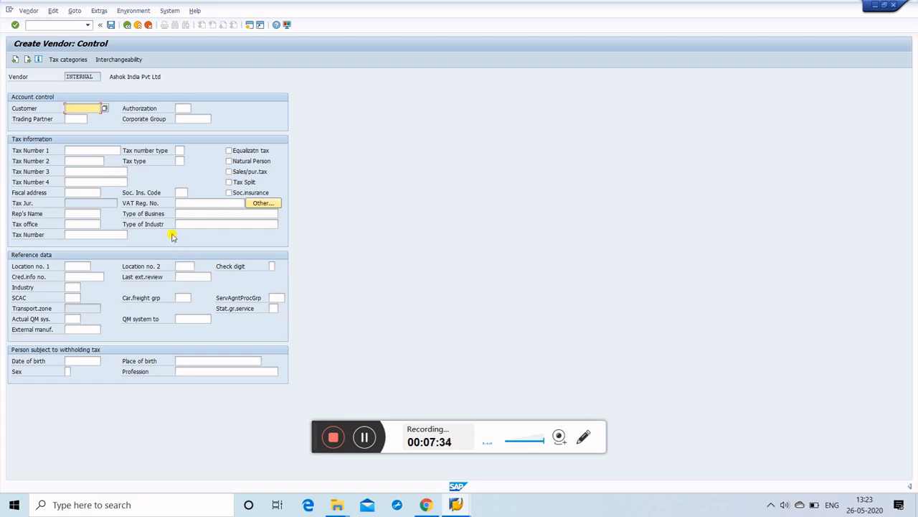
# Step: Skip past control and payment data, then add a contact person's first name and surname
pyautogui.press('Return')
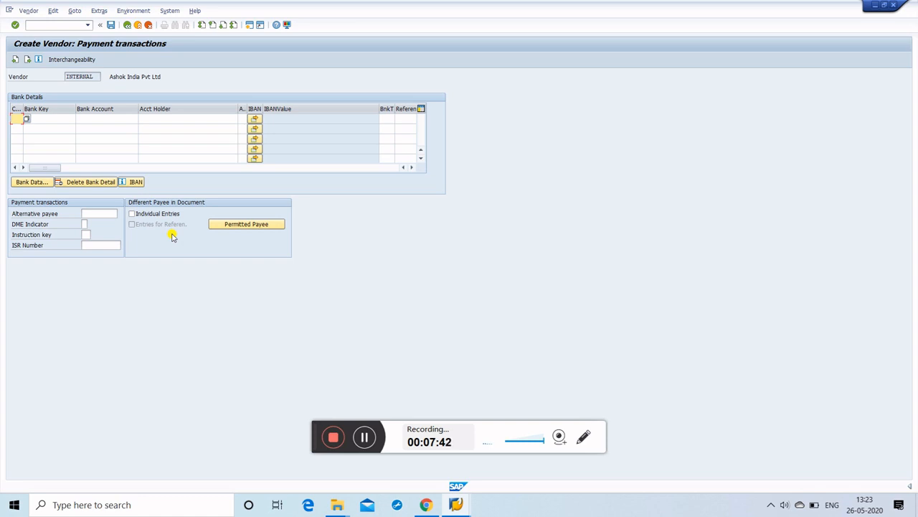
pyautogui.press('Return')
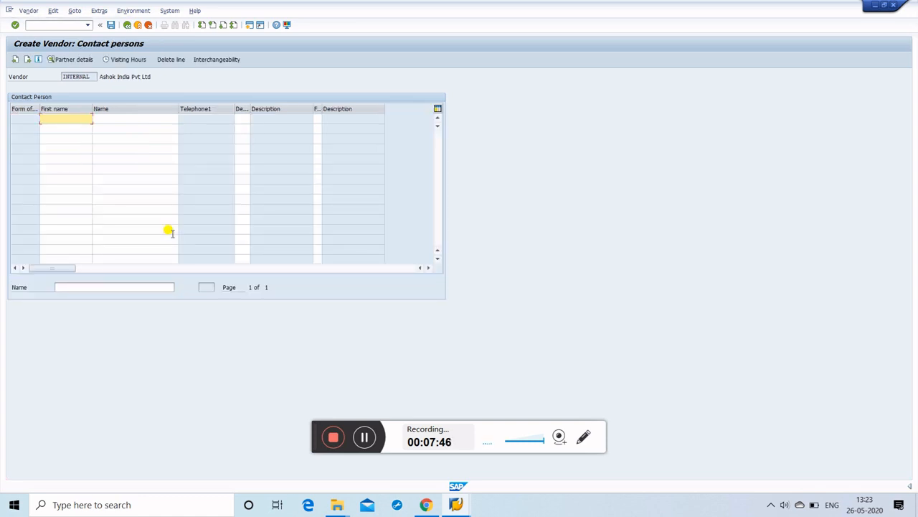
pyautogui.click(134, 118)
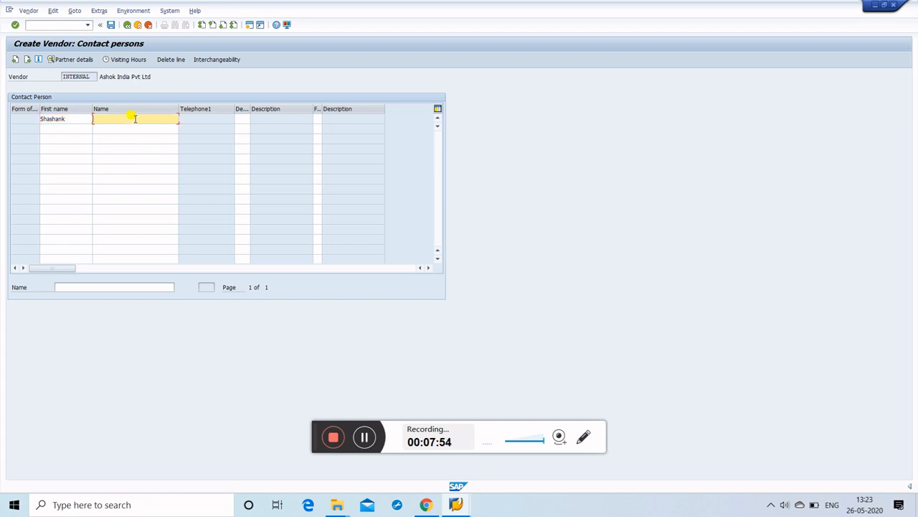
pyautogui.press('Return')
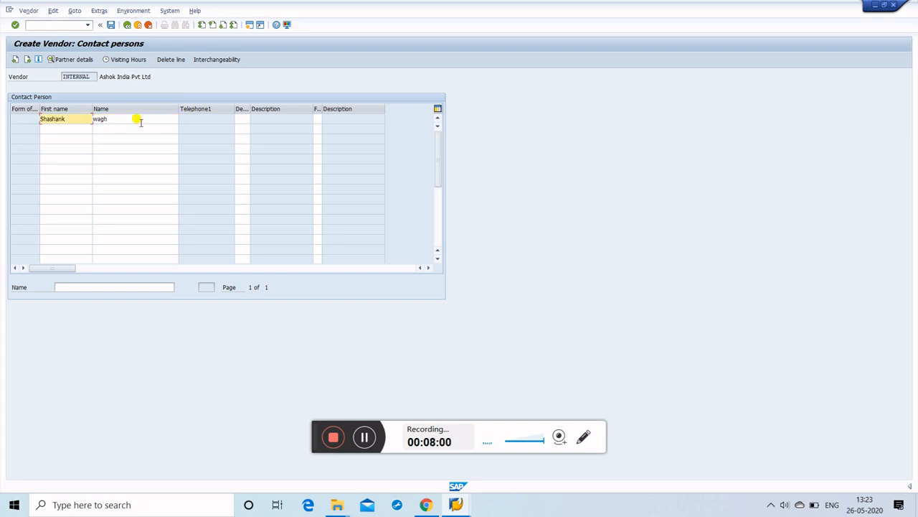
pyautogui.press('Return')
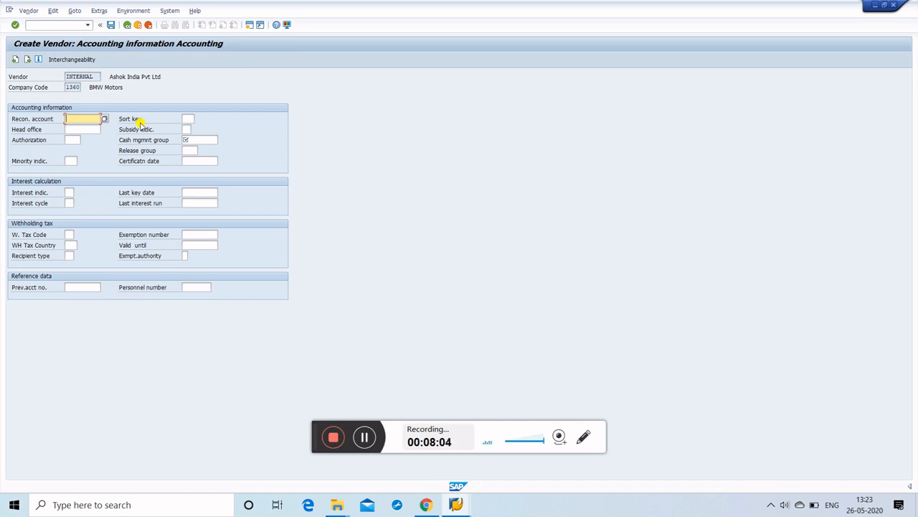
# Step: Choose reconciliation account 160000 Trade Payables and planning group A1 Domestic from the value lists
pyautogui.click(104, 119)
pyautogui.click(104, 119)
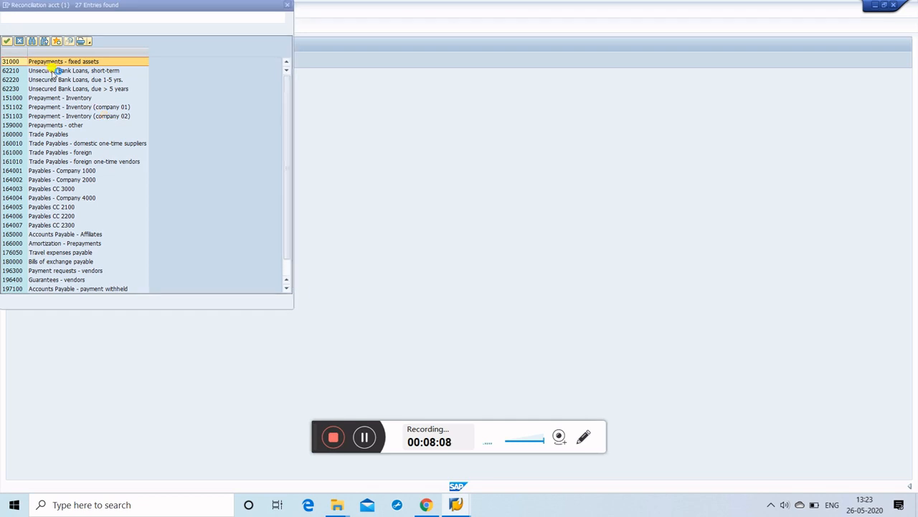
pyautogui.doubleClick(38, 136)
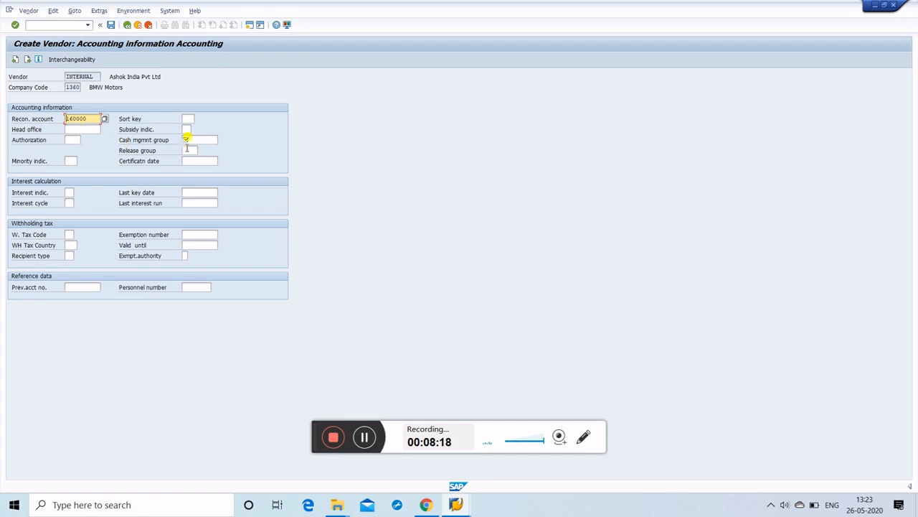
pyautogui.click(192, 139)
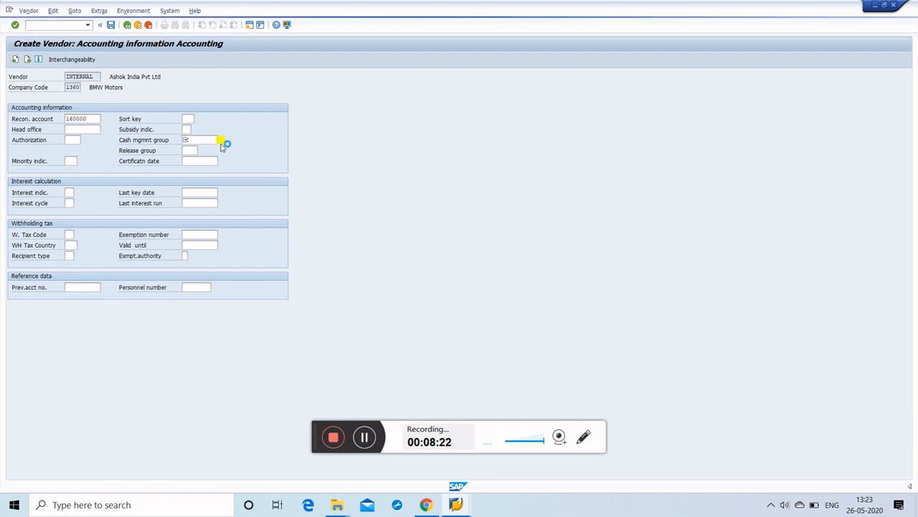
pyautogui.click(220, 142)
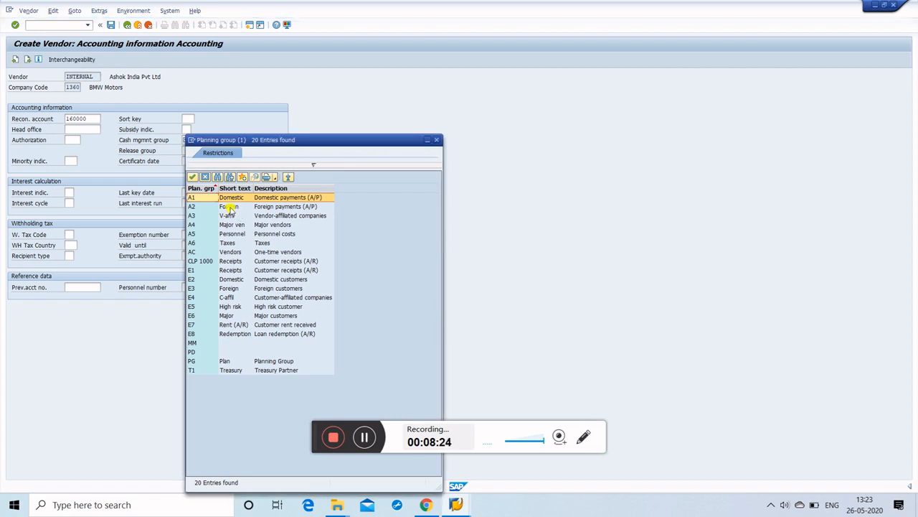
pyautogui.doubleClick(206, 197)
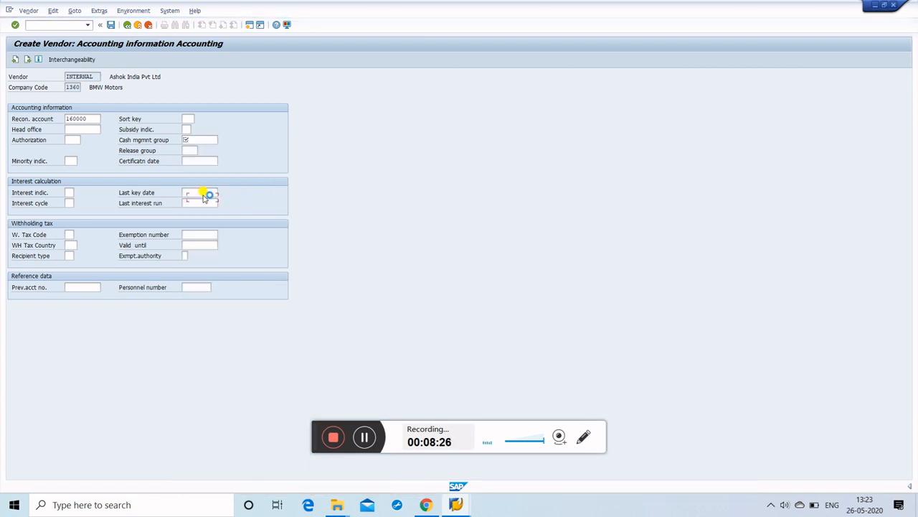
pyautogui.press('Return')
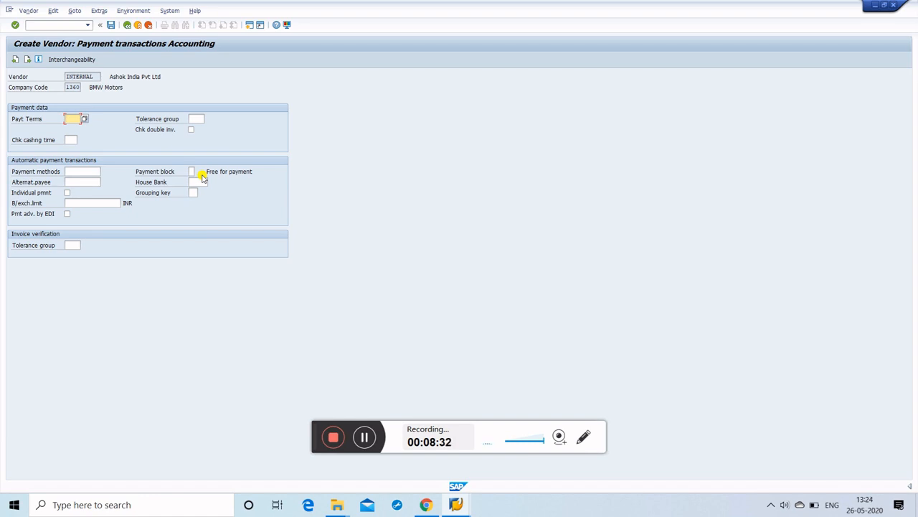
# Step: Set order currency inr and payment terms 0001 Payable immediately Due net
pyautogui.press('Return')
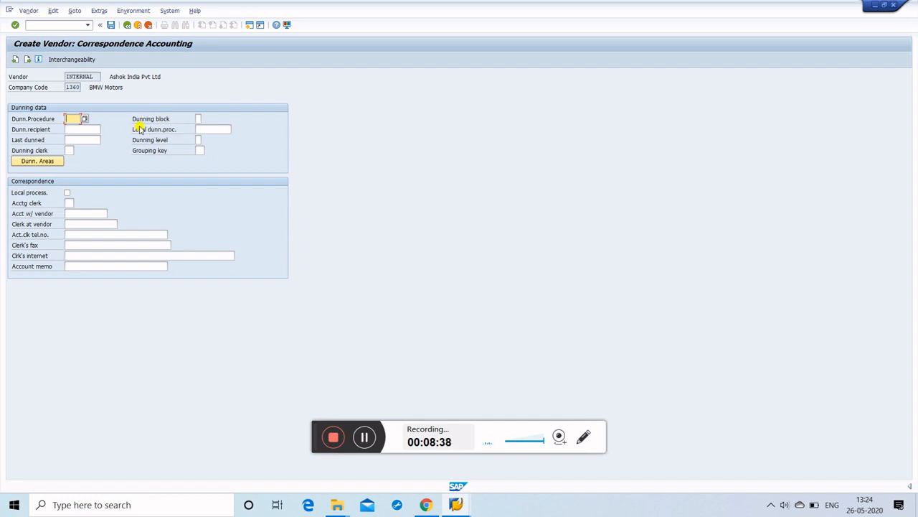
pyautogui.press('Return')
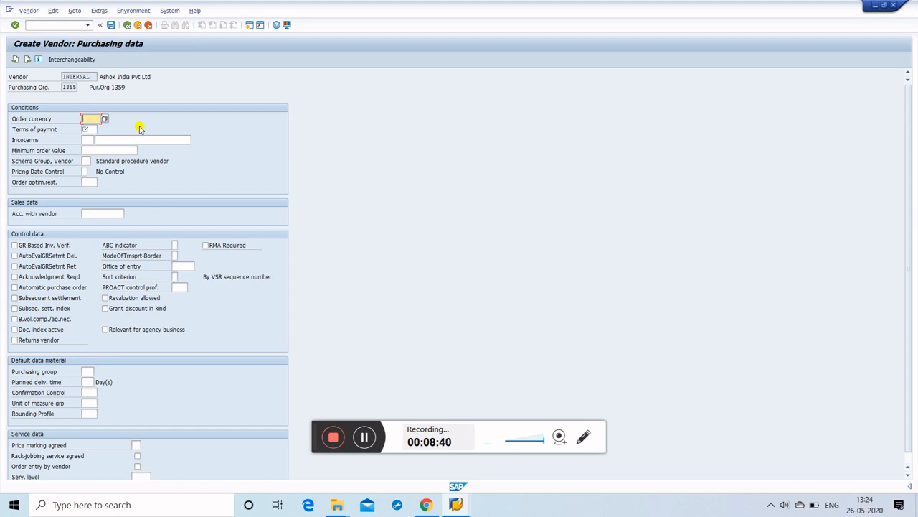
pyautogui.write('inr')
pyautogui.click(89, 129)
pyautogui.click(101, 130)
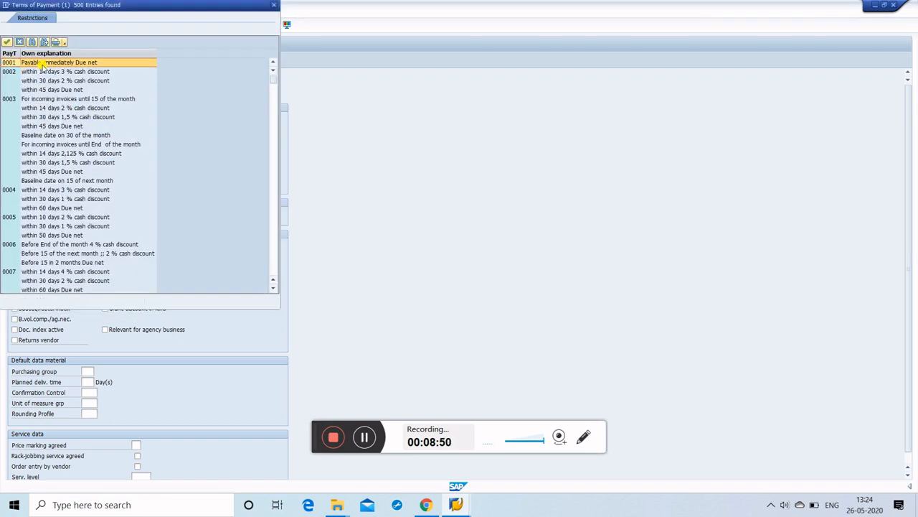
pyautogui.click(42, 63)
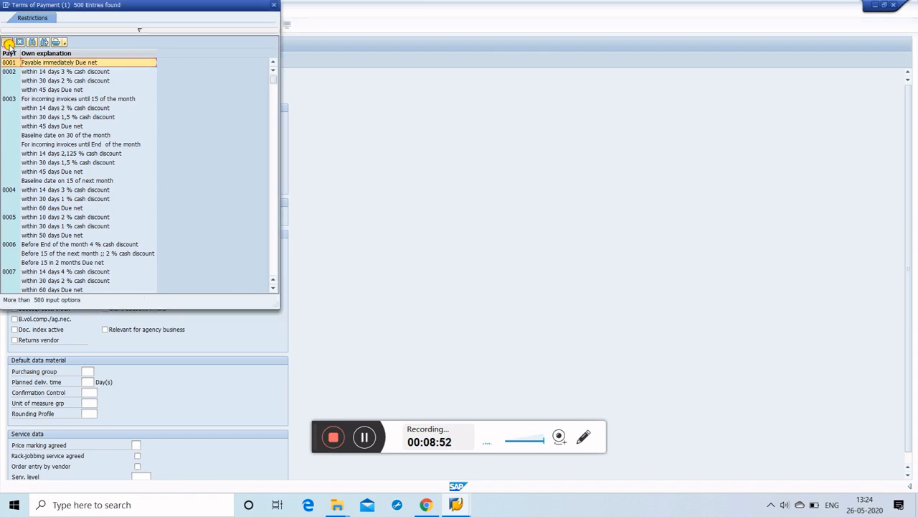
pyautogui.click(8, 42)
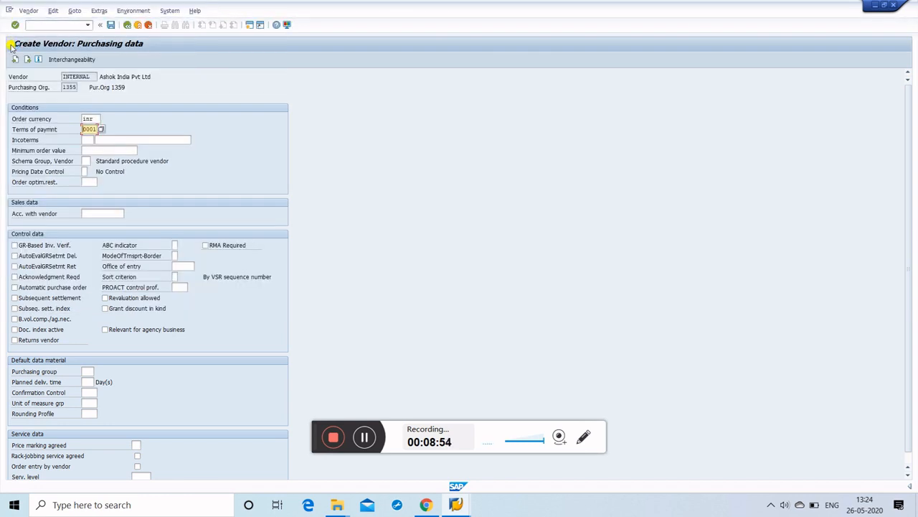
pyautogui.press('Return')
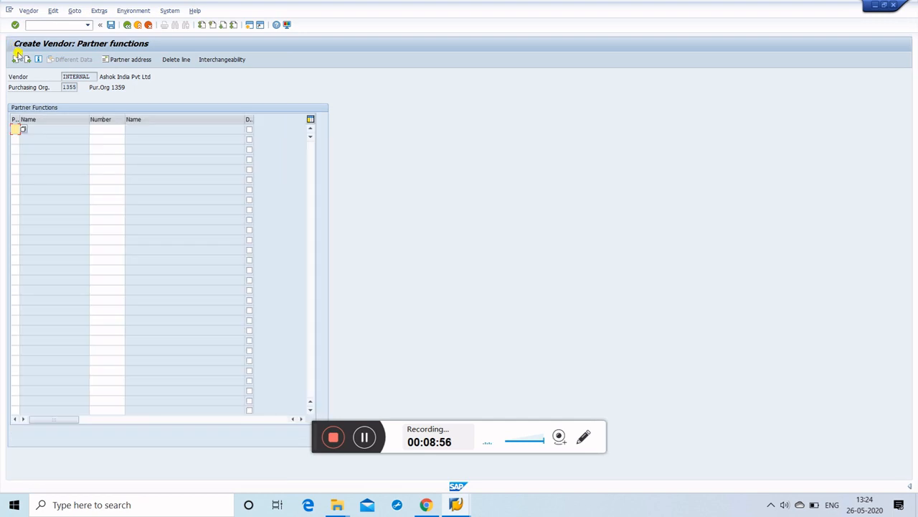
# Step: Save the vendor record for company code 1360 and purchasing organization 1355
pyautogui.click(111, 25)
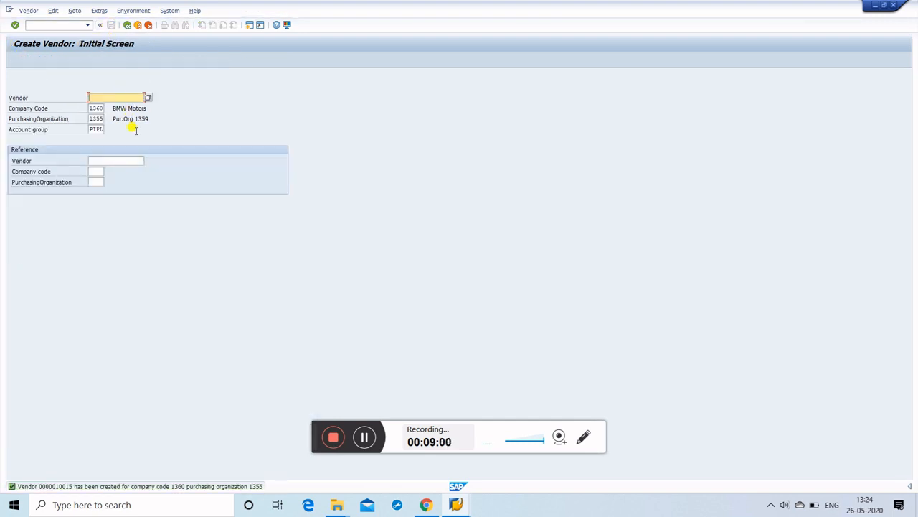